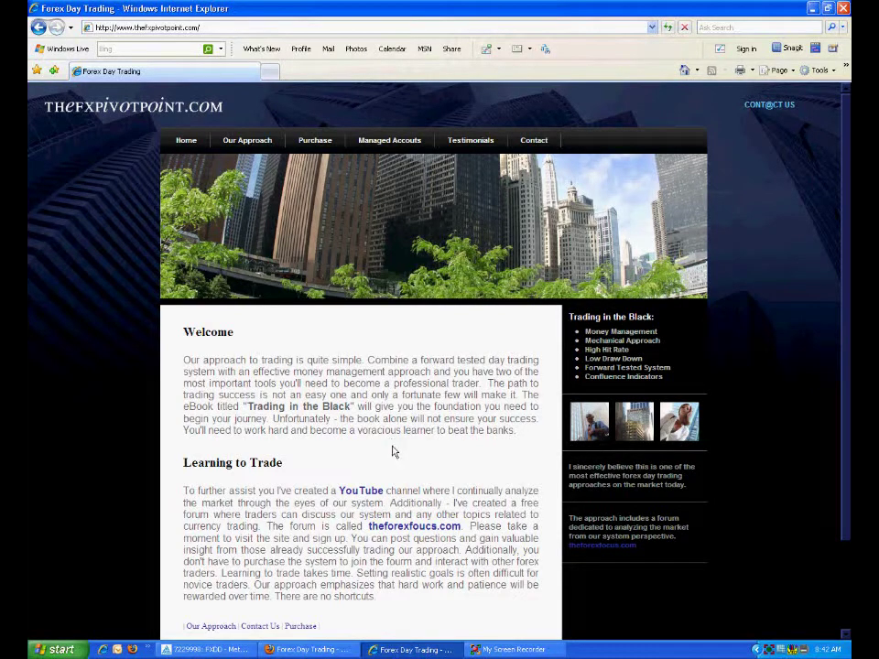
- Compare how the thefxpivotpoint.com home page displays in Internet Explorer and Firefox, ending in Internet Explorer
scroll(392, 451, down, 3)
scroll(393, 449, up, 3)
key(alt+Tab)
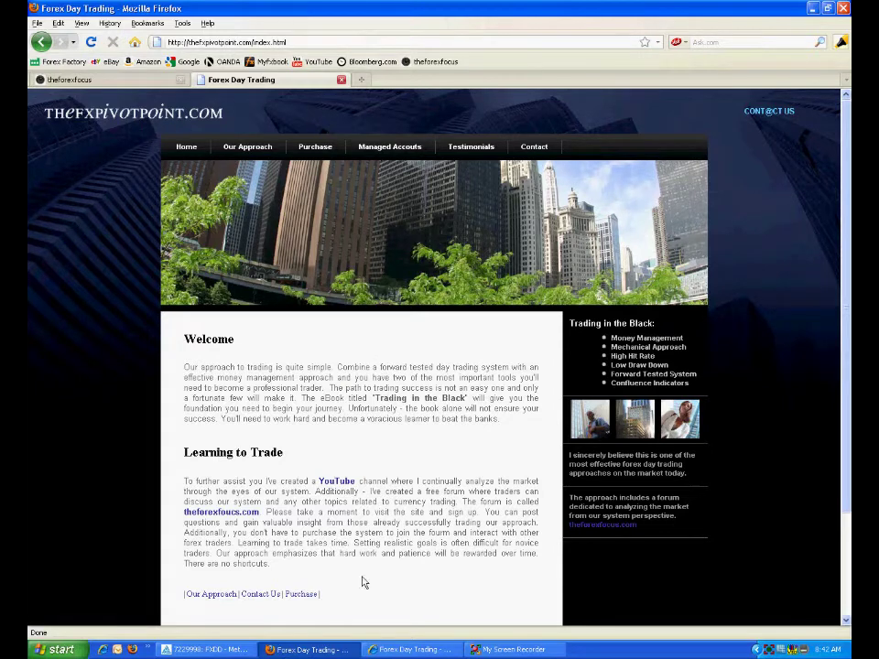
click(394, 650)
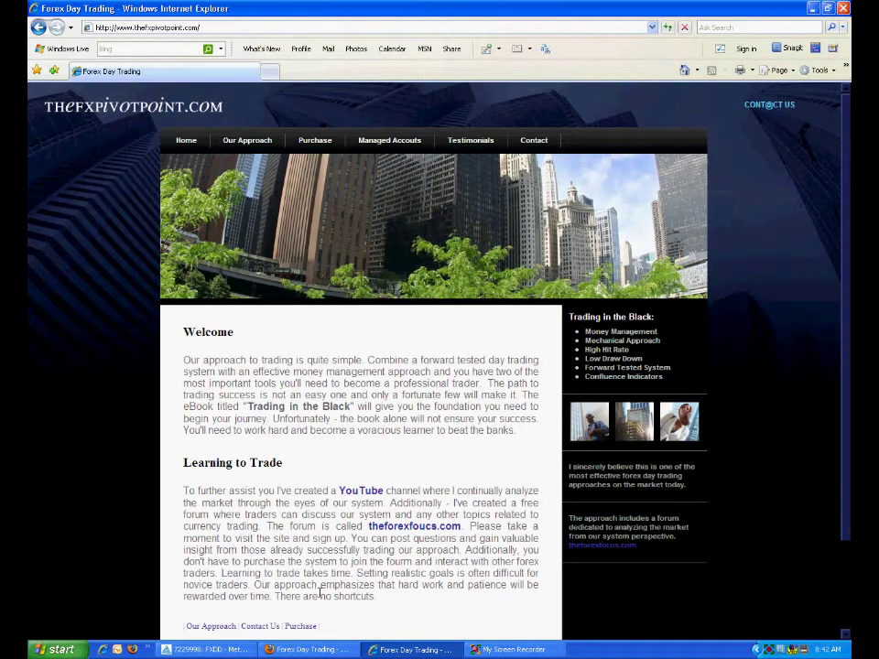
click(306, 649)
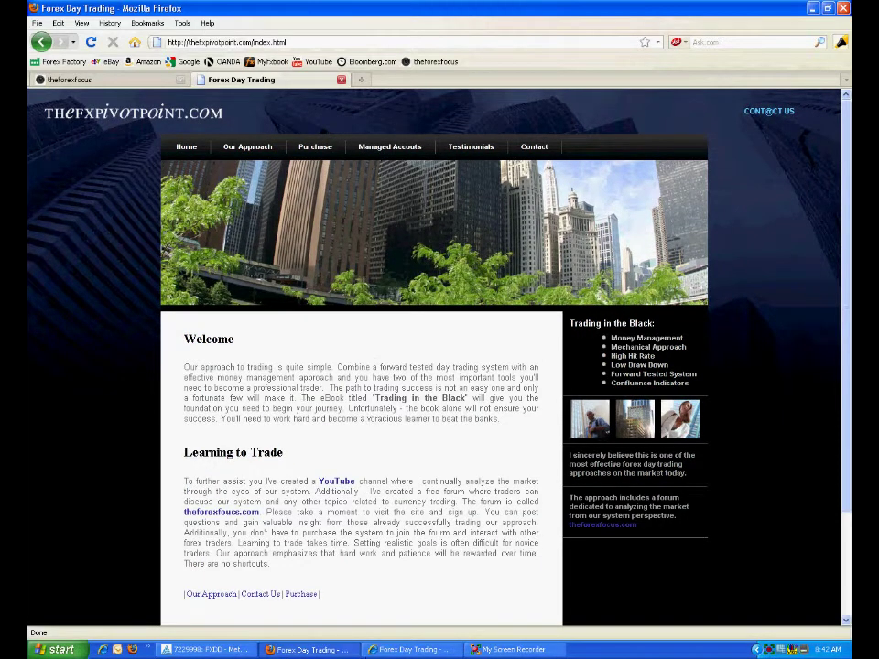
click(410, 650)
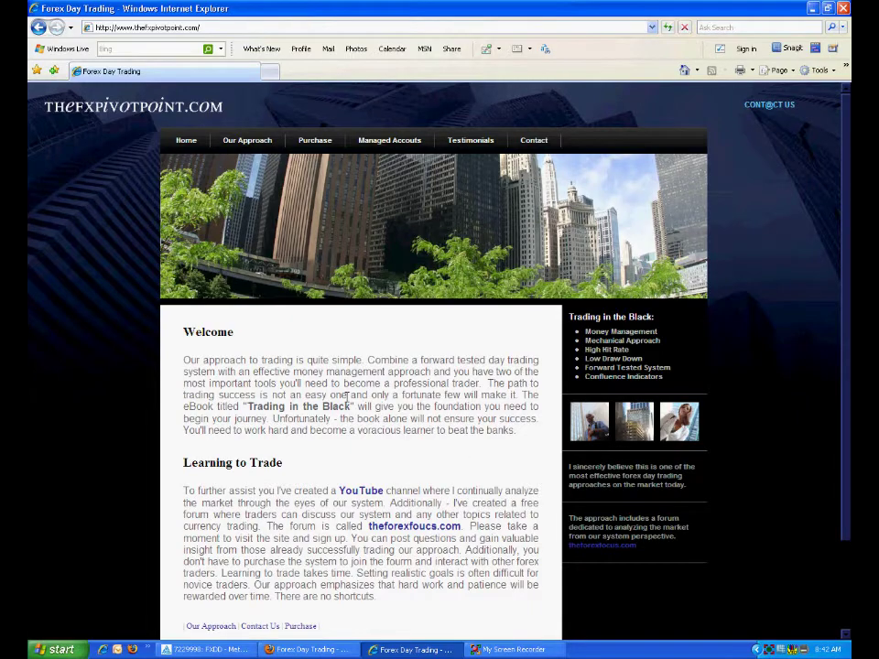
scroll(348, 395, down, 3)
scroll(346, 395, up, 4)
scroll(430, 448, down, 3)
scroll(430, 449, up, 3)
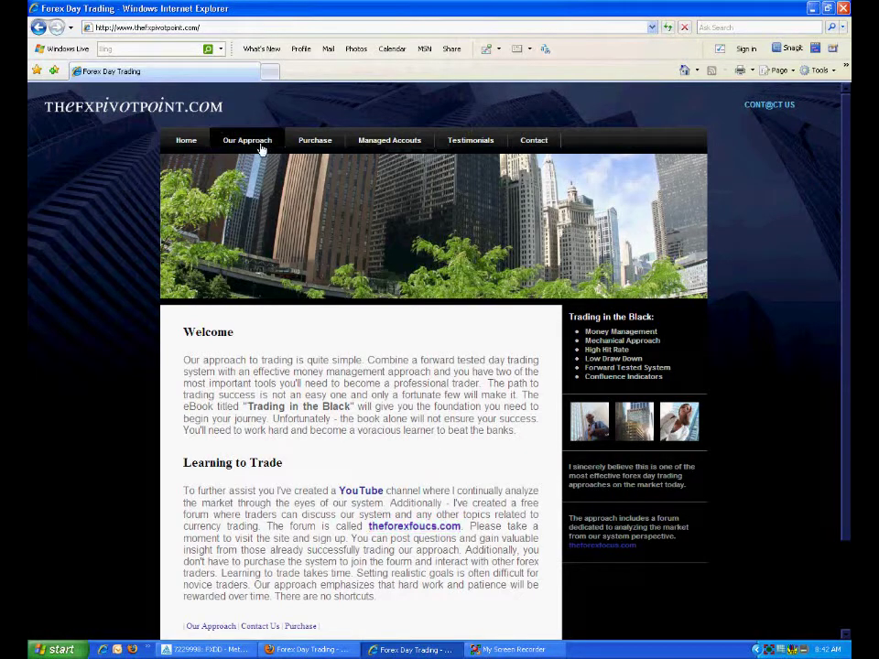
- Open the Our Approach page and review it down to the intro video
click(261, 144)
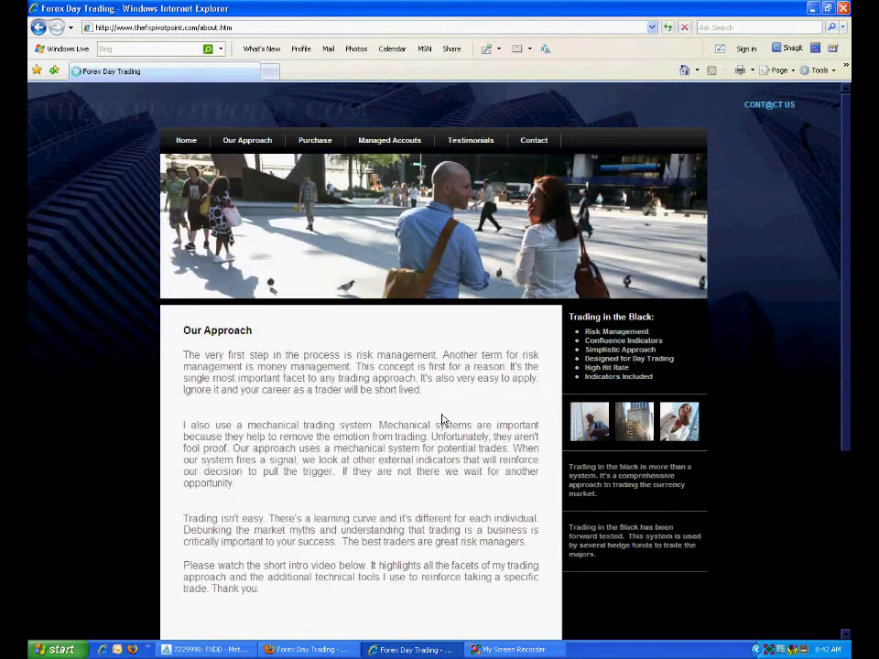
scroll(443, 419, down, 4)
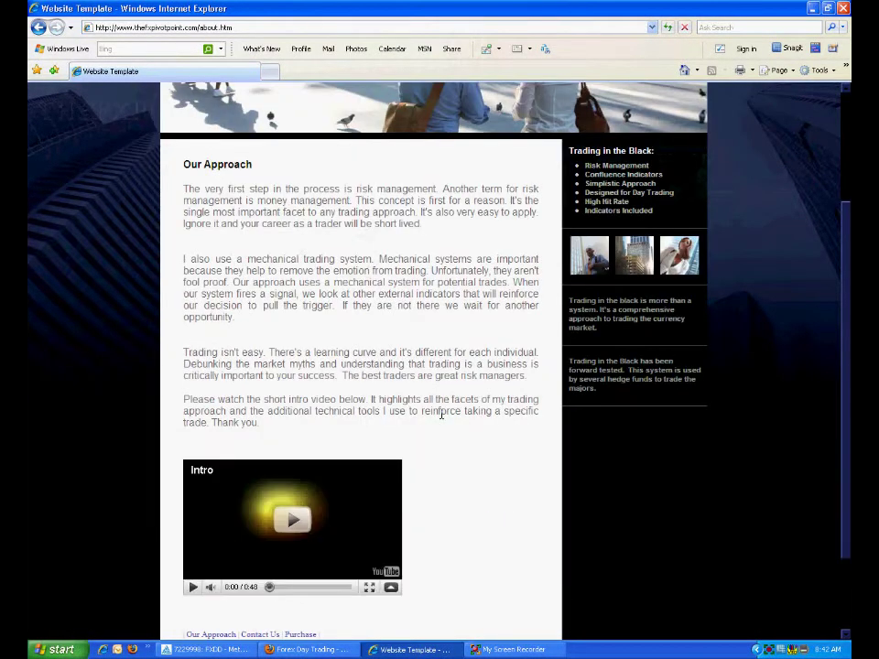
scroll(360, 484, up, 4)
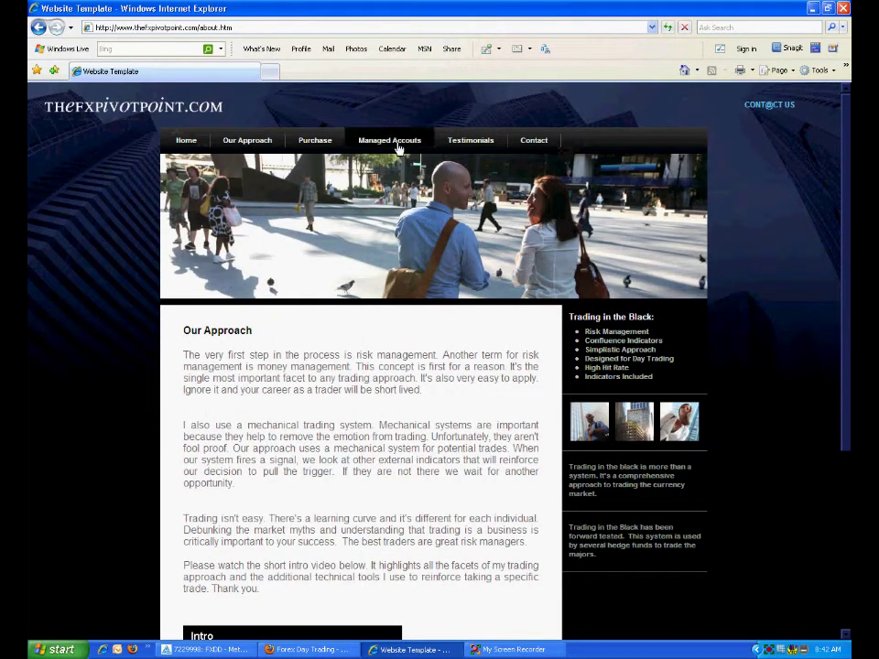
- Open the managed accounts page, review the benefits and fee structure, and highlight the 50K initial investment figure
click(398, 142)
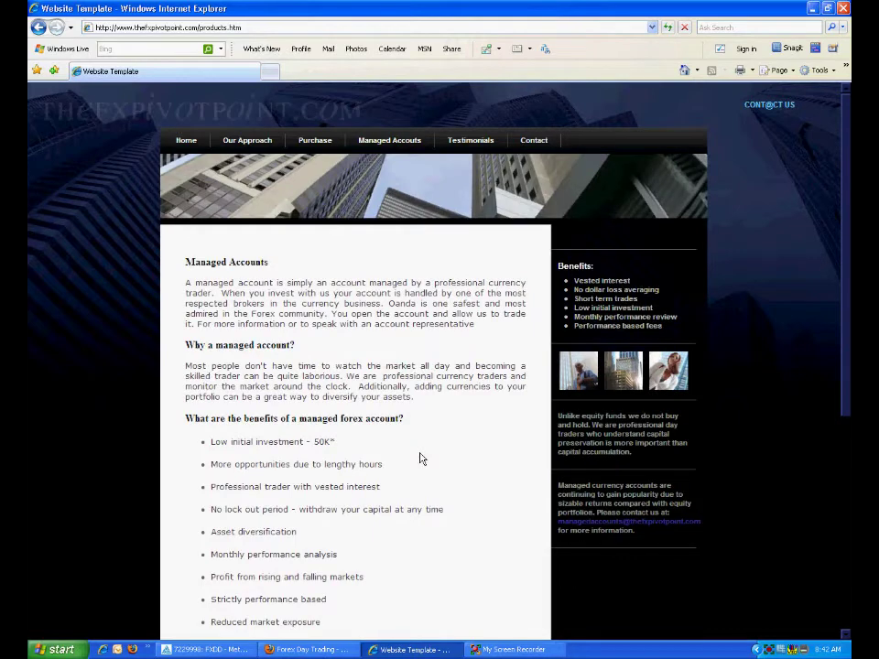
scroll(363, 236, down, 5)
drag(314, 192, 337, 191)
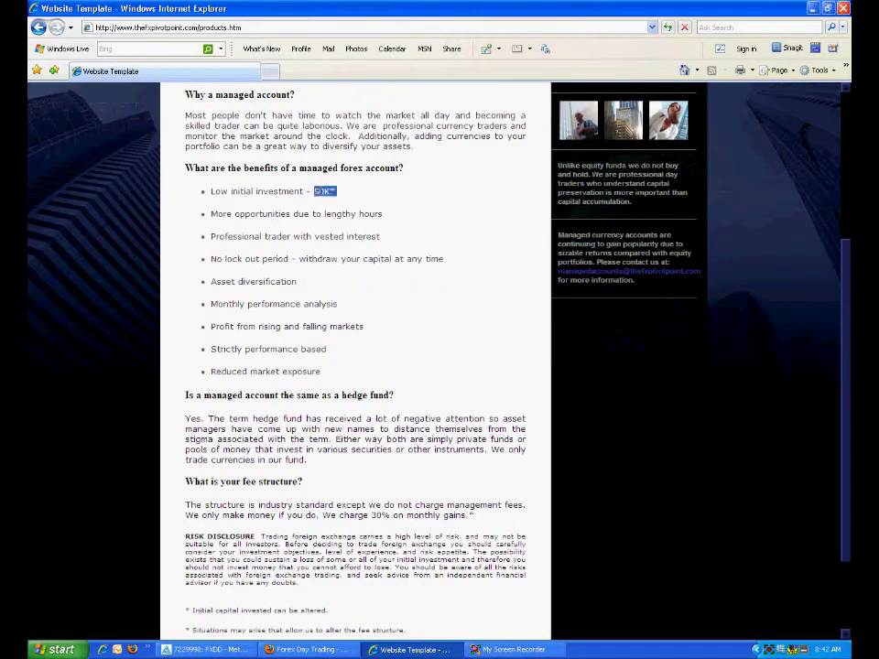
click(402, 250)
scroll(382, 336, up, 6)
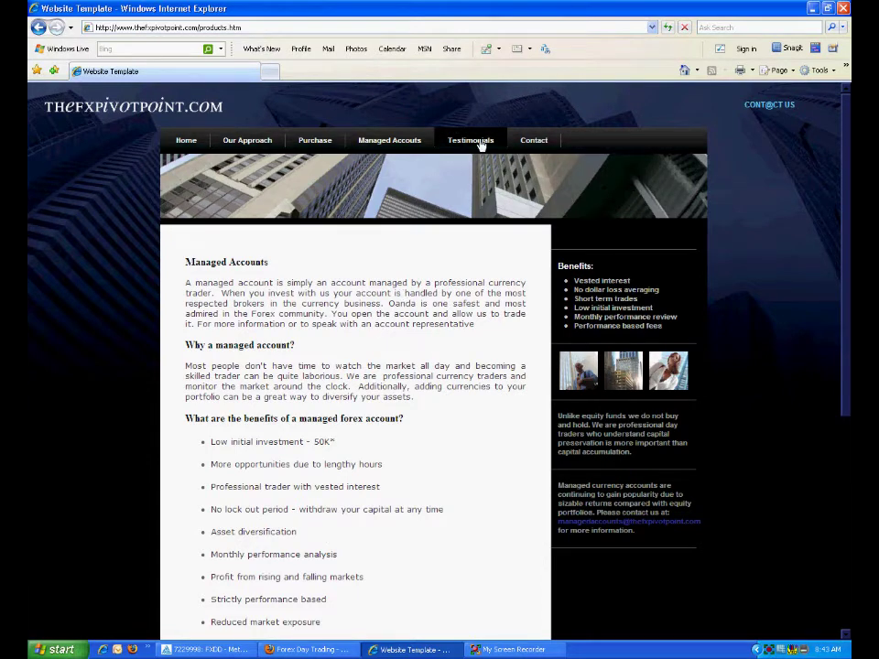
- Open the Contact page and review the feedback e-mail address for questions about the trading approach
click(542, 142)
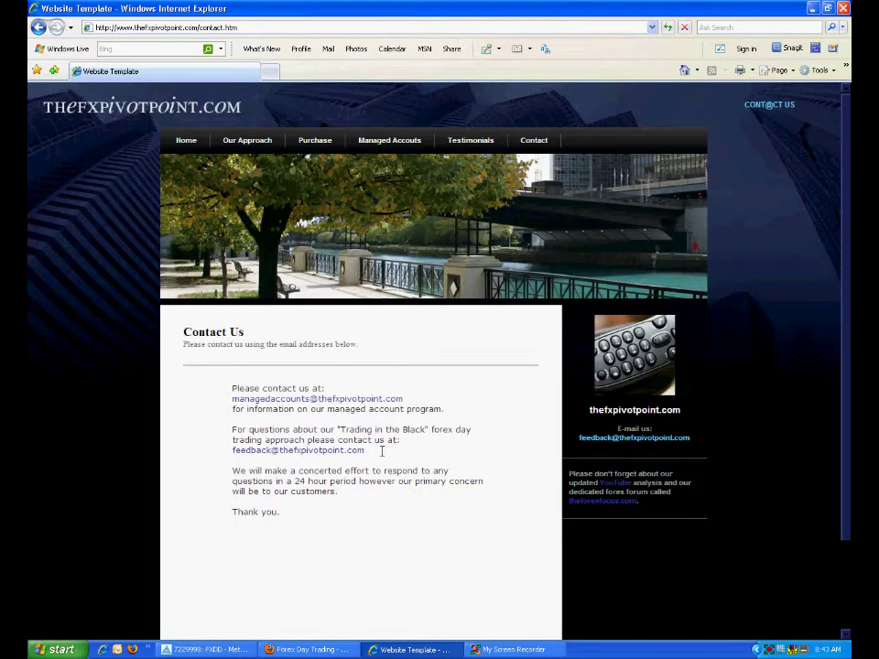
triple_click(235, 458)
click(489, 575)
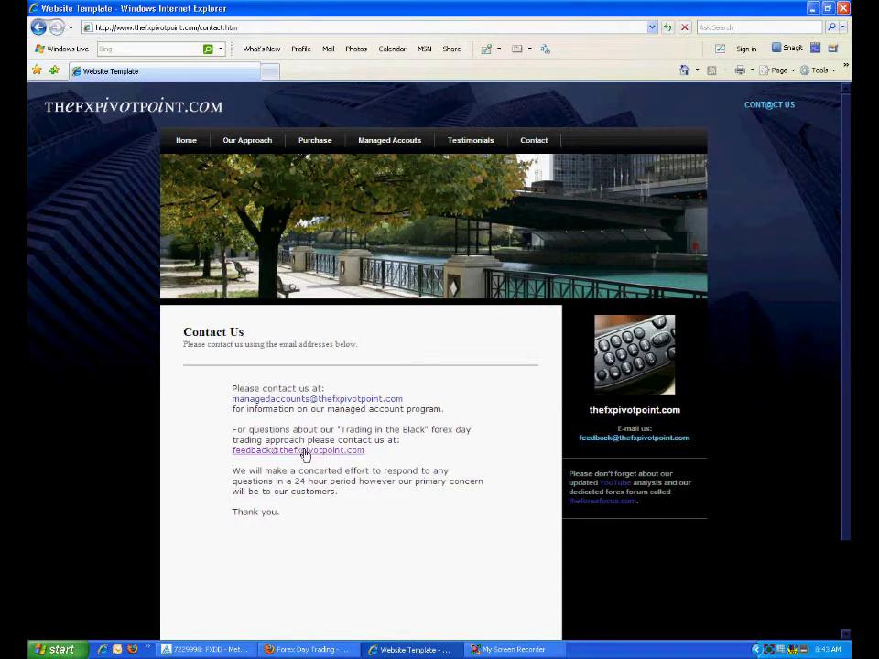
- Return to the website's home page, review it to the footer, and refresh it
click(194, 147)
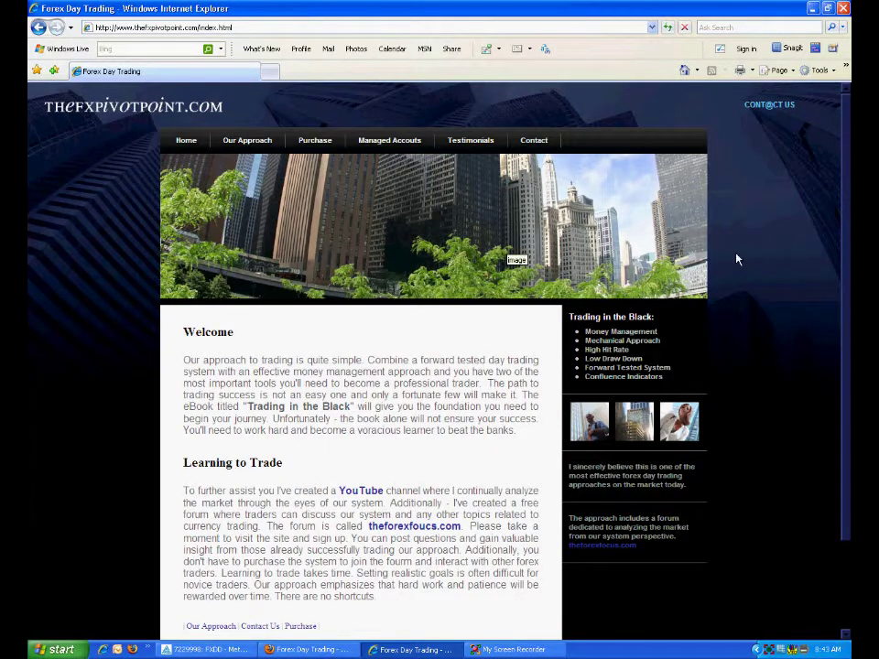
scroll(798, 323, down, 3)
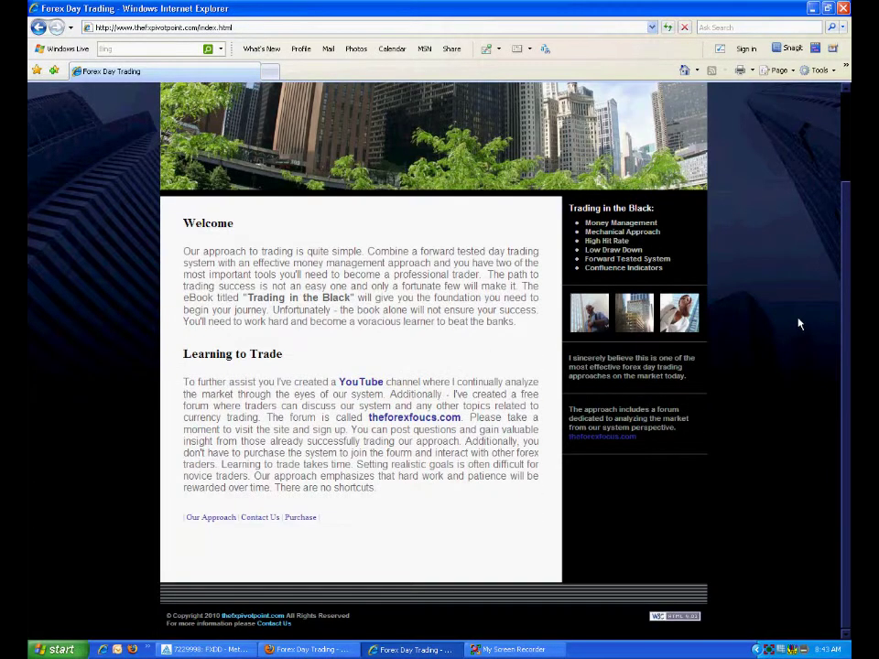
scroll(798, 323, up, 3)
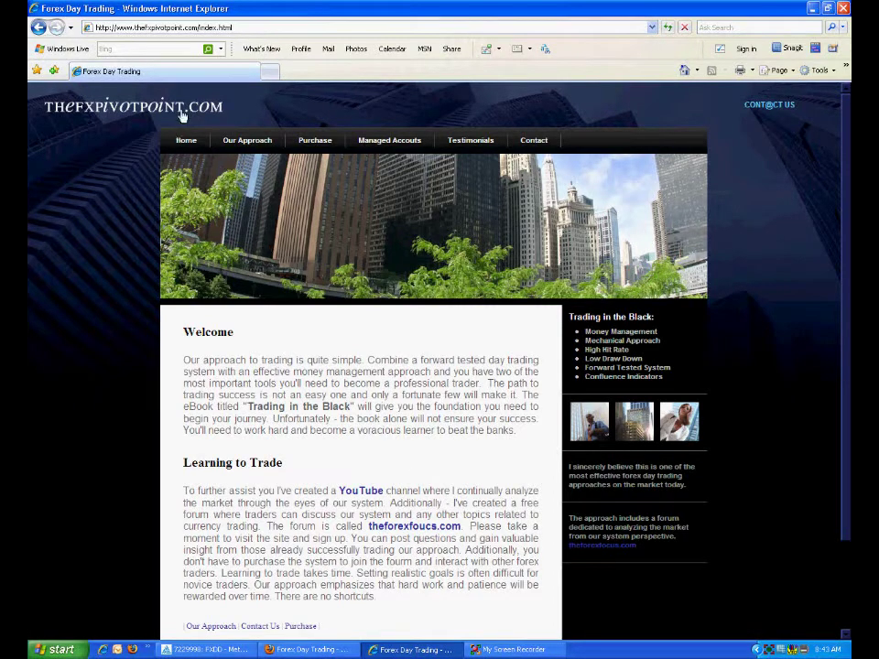
click(668, 27)
- Switch to the MetaTrader USDJPY M15 chart, open the drawing toolbox, set the pen size to 4, and move the toolbox clear of the recent candles
click(209, 649)
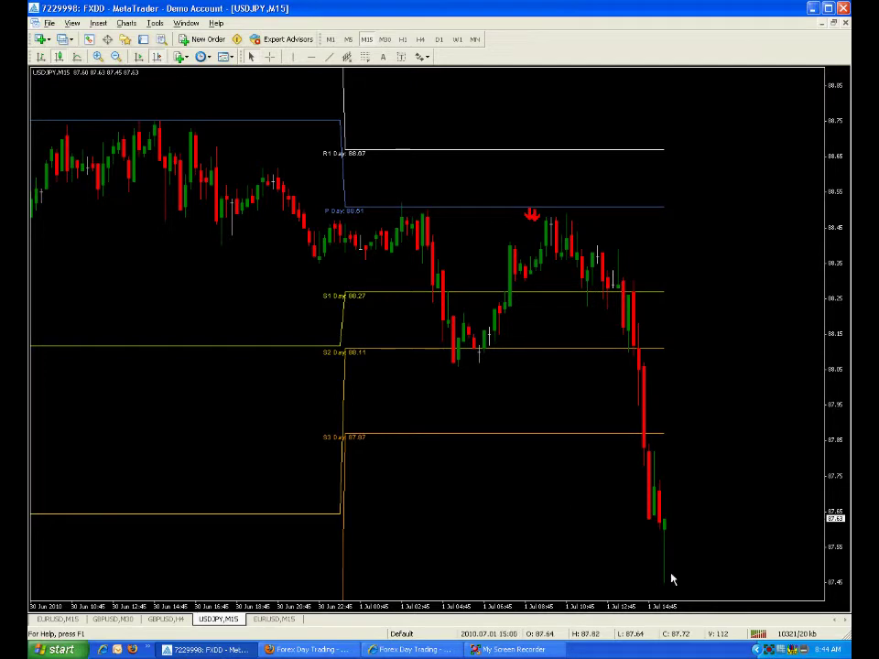
click(791, 651)
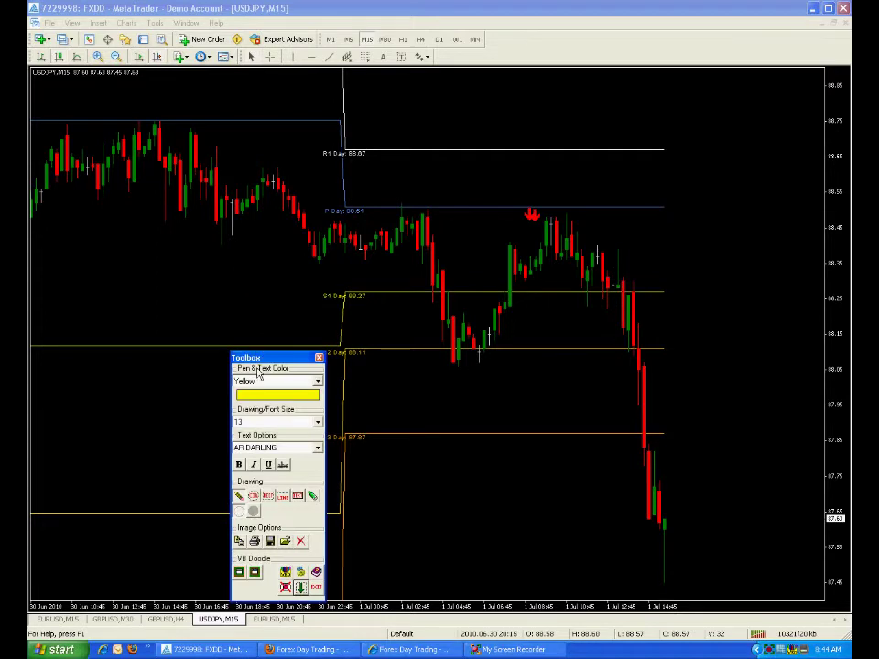
click(318, 423)
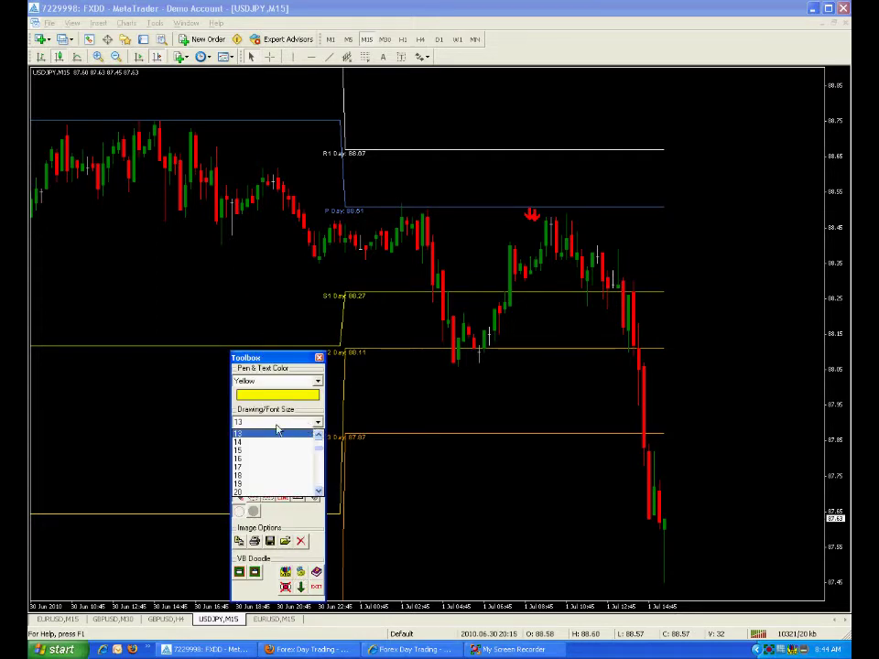
click(275, 458)
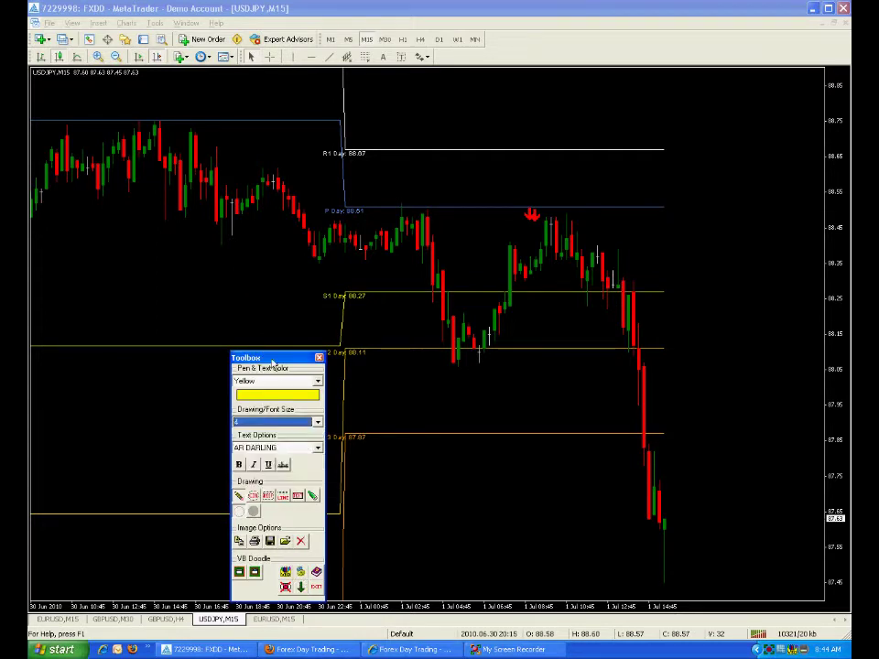
drag(73, 10, 72, 5)
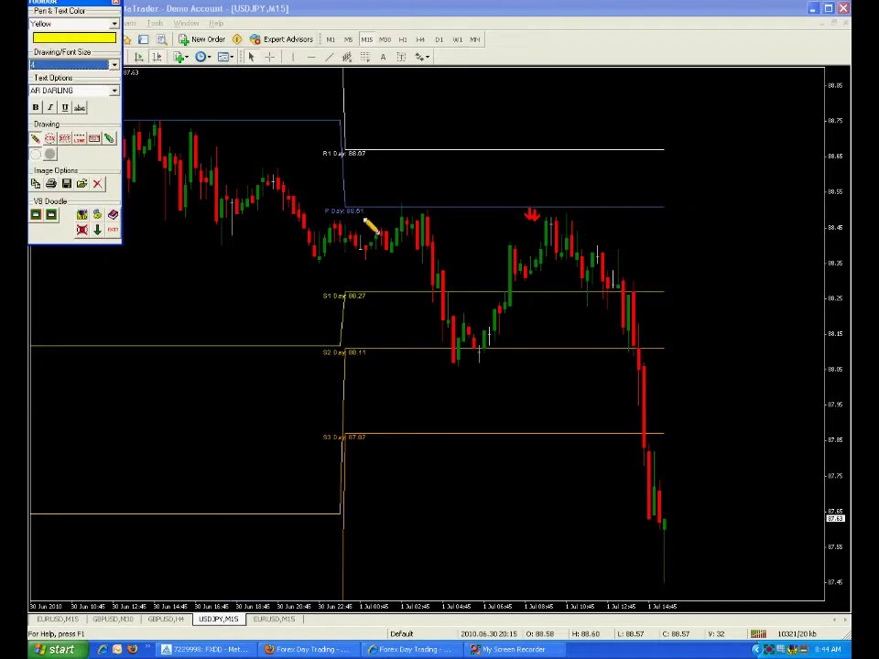
- Mark in yellow the 1 July candle touches at the daily pivot, the S2 level, and the retest of the daily pivot
mouse_move(390, 210)
mouse_down()
mouse_move(431, 210)
mouse_move(408, 209)
mouse_up()
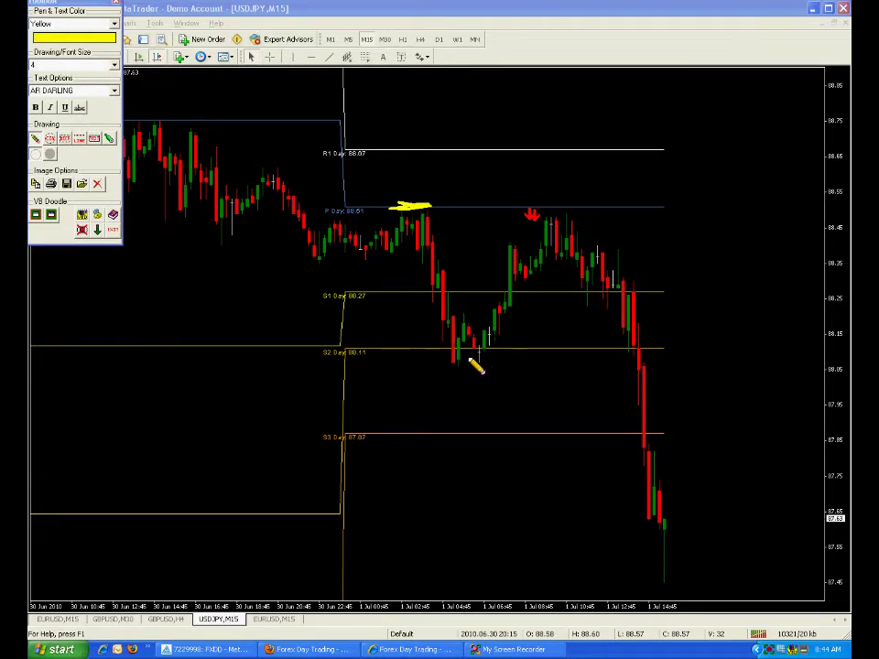
mouse_move(469, 350)
mouse_down()
mouse_move(447, 352)
mouse_move(489, 351)
mouse_up()
drag(537, 210, 585, 209)
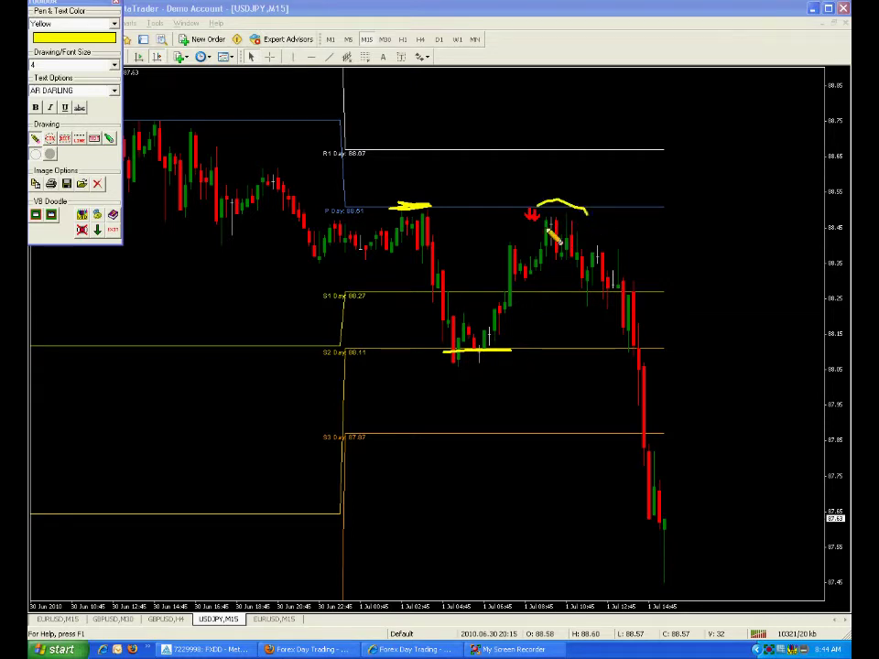
- Mark the red sell arrows and the retested daily pivot in yellow, and draw a line along the start of the decline
drag(534, 229, 535, 252)
drag(546, 173, 560, 171)
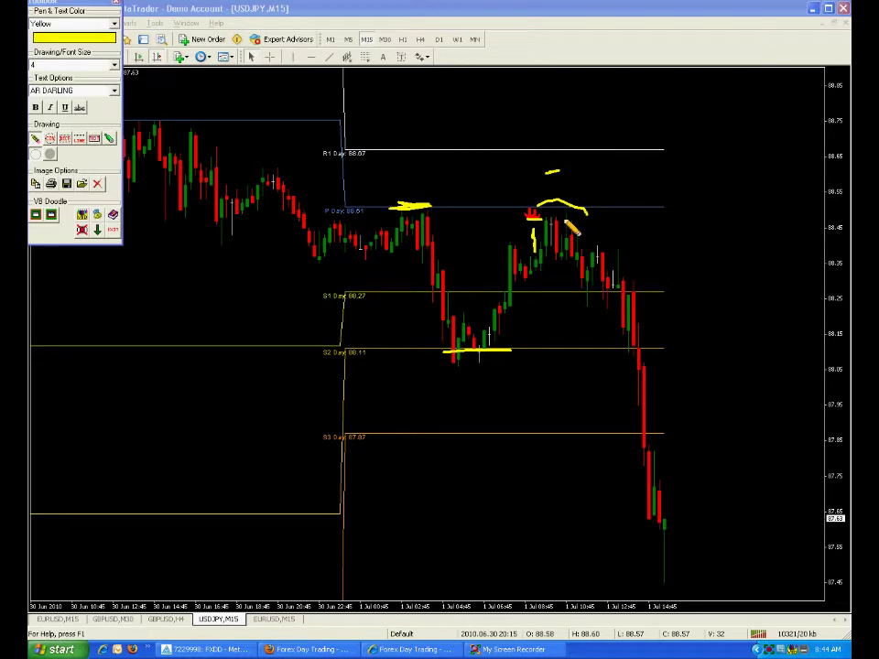
mouse_move(577, 205)
mouse_down()
mouse_move(534, 209)
mouse_move(548, 218)
mouse_up()
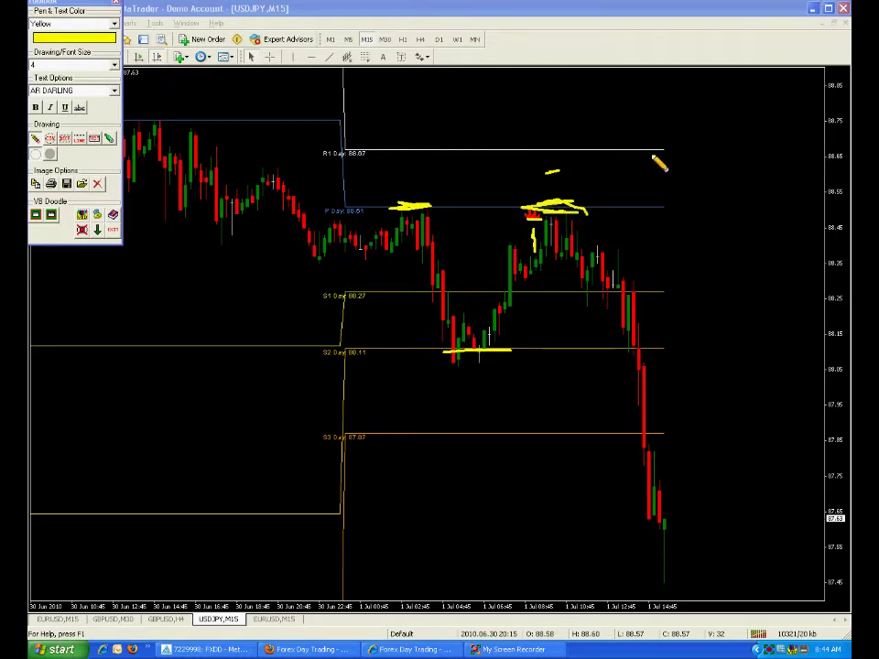
drag(572, 220, 621, 283)
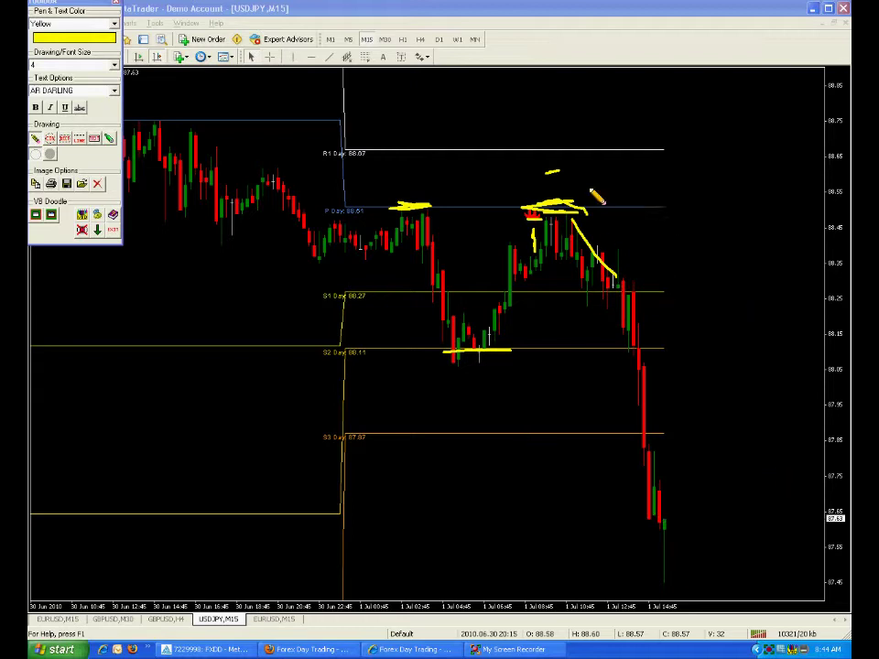
- Outline the area from the sell arrows through the sell-off with a freehand box, and clear all drawings
drag(527, 181, 525, 412)
mouse_move(695, 462)
mouse_down()
mouse_move(733, 311)
mouse_move(738, 147)
mouse_move(527, 192)
mouse_up()
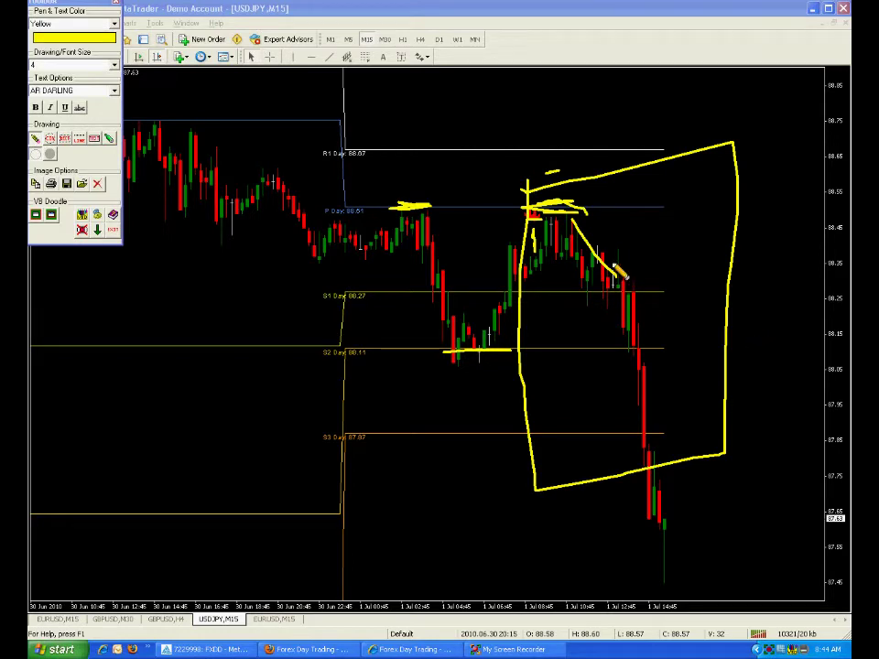
click(98, 184)
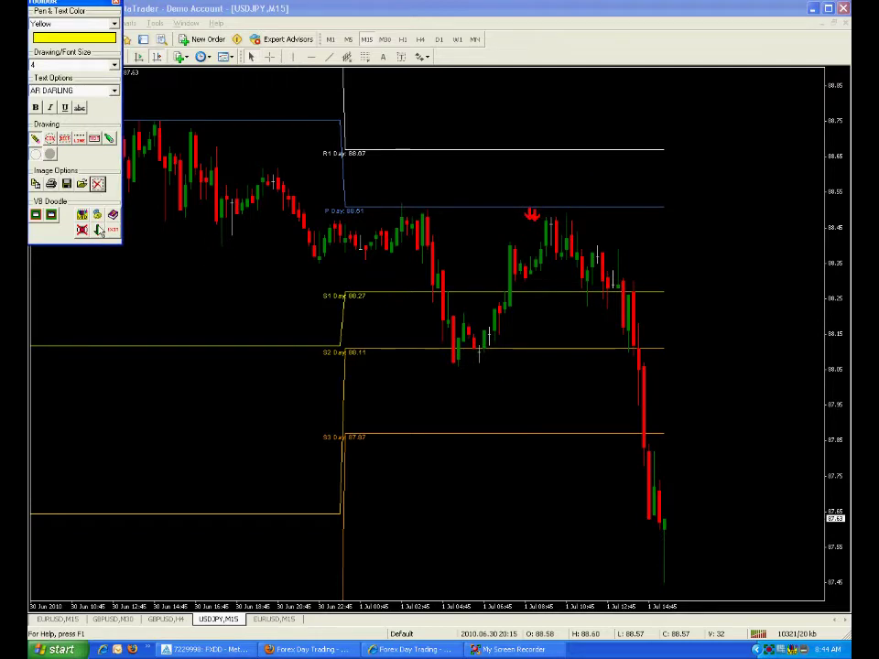
- Go back to the 30 June session, underline the candle highs at the 88.75 daily pivot in yellow, and hide the drawing toolbox
drag(161, 245, 501, 240)
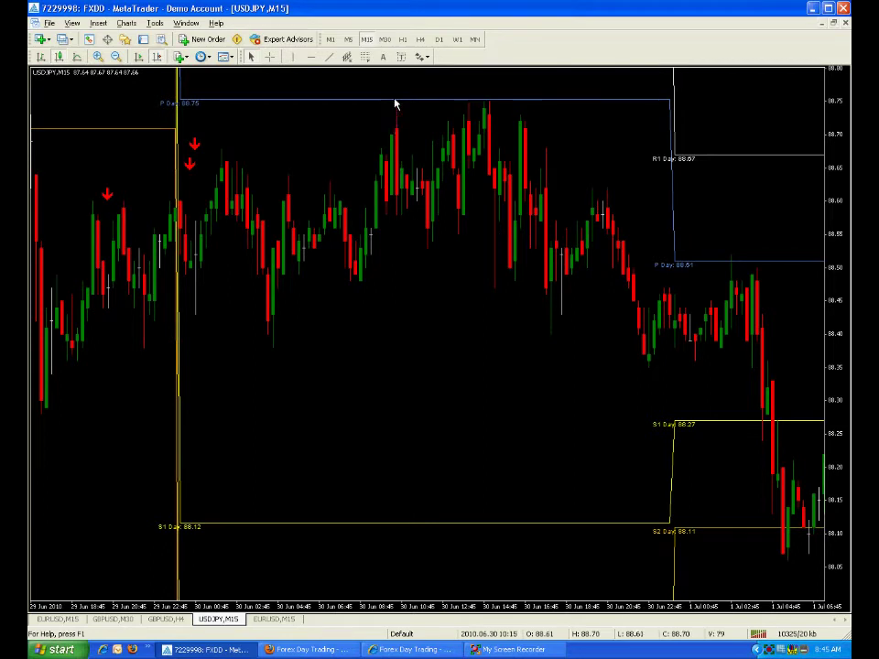
click(796, 650)
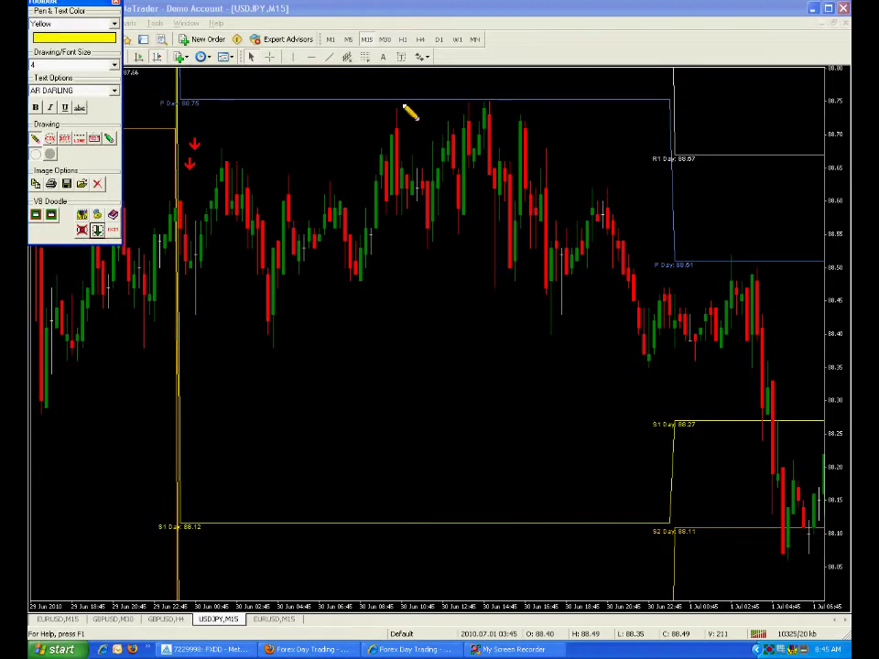
drag(394, 115, 490, 108)
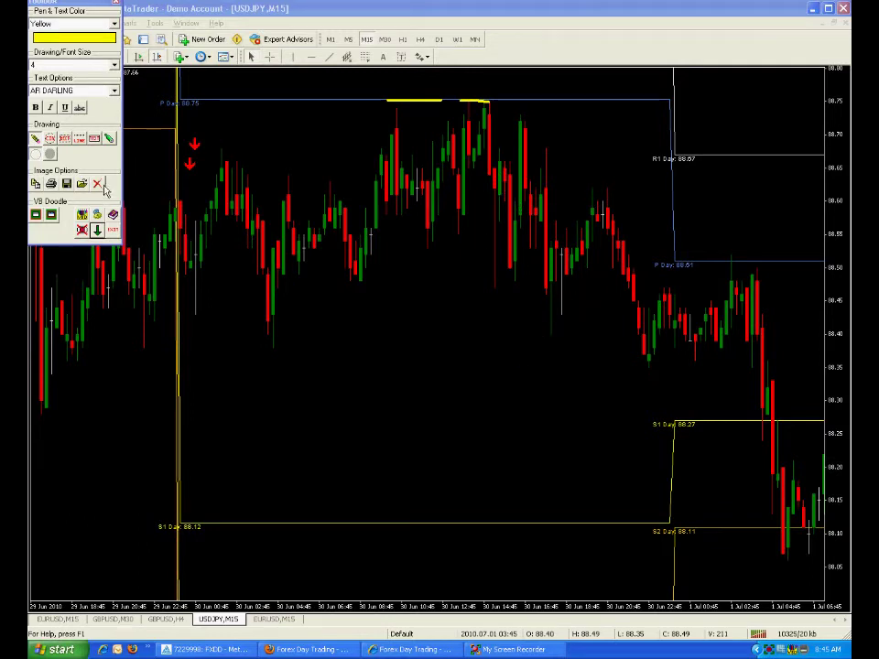
click(98, 230)
- Examine the 29 and 30 June price action, sell arrows and daily pivot levels on the USDJPY chart
drag(307, 278, 659, 261)
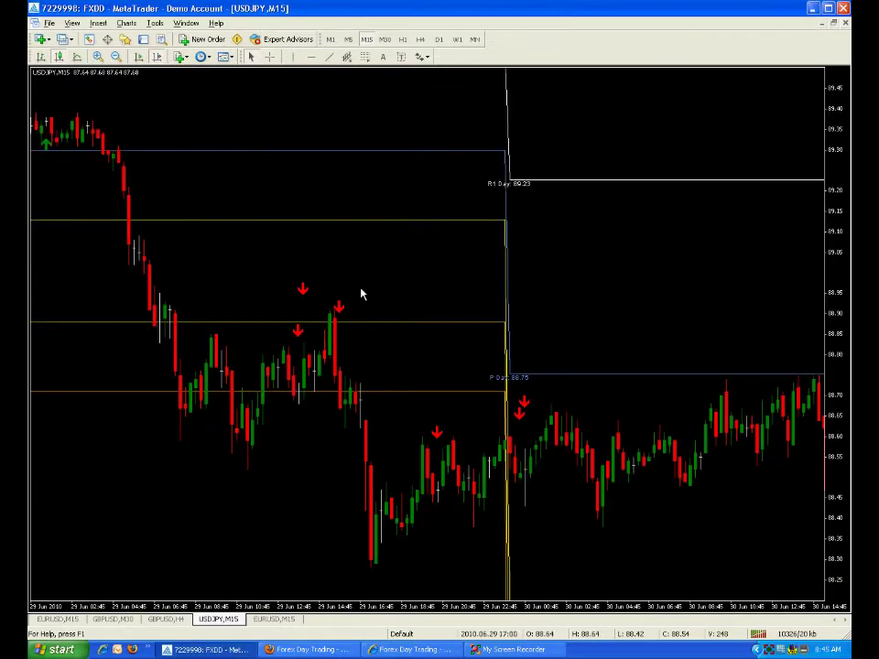
drag(361, 294, 574, 277)
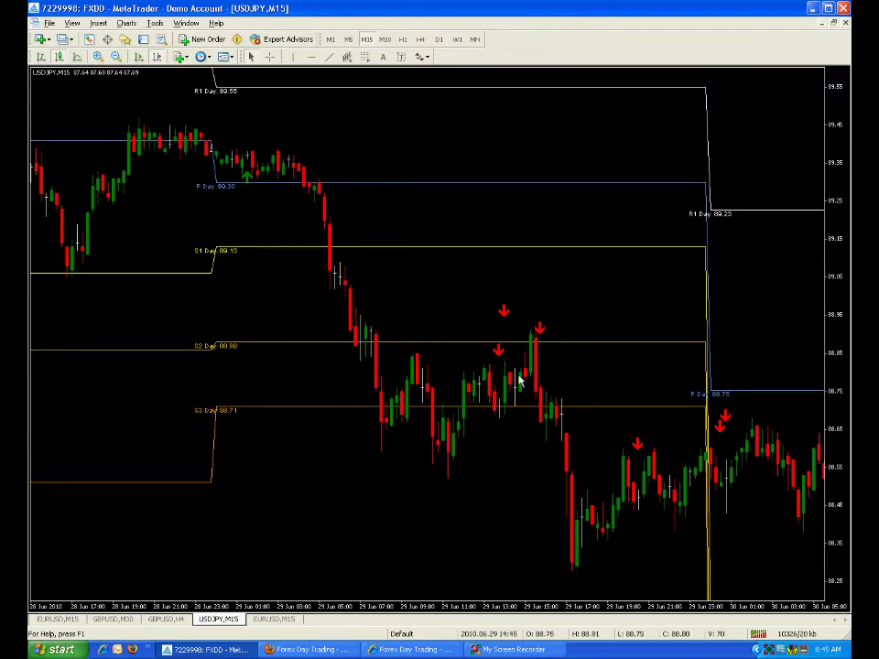
scroll(575, 407, down, 3)
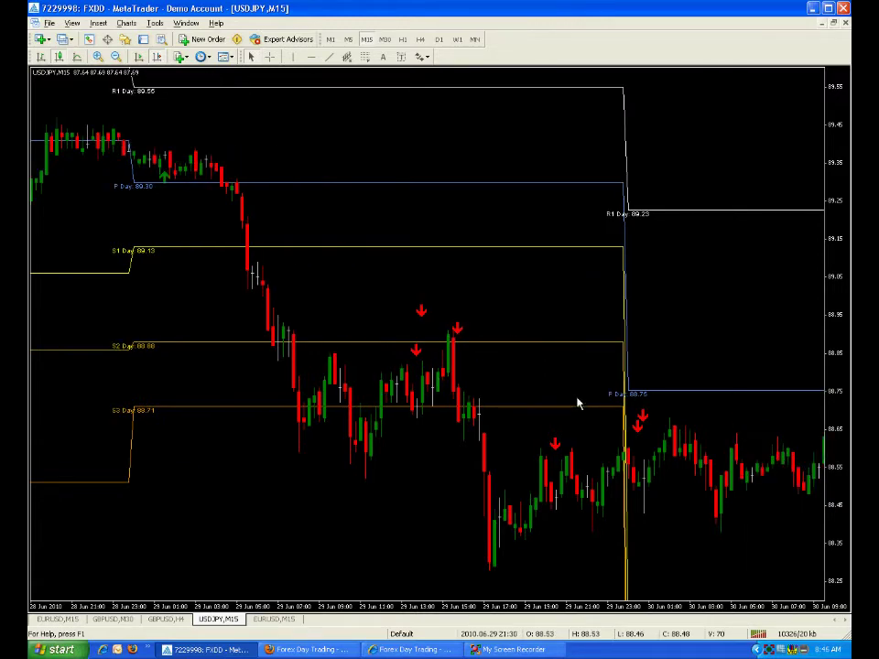
scroll(579, 403, up, 6)
scroll(579, 403, down, 15)
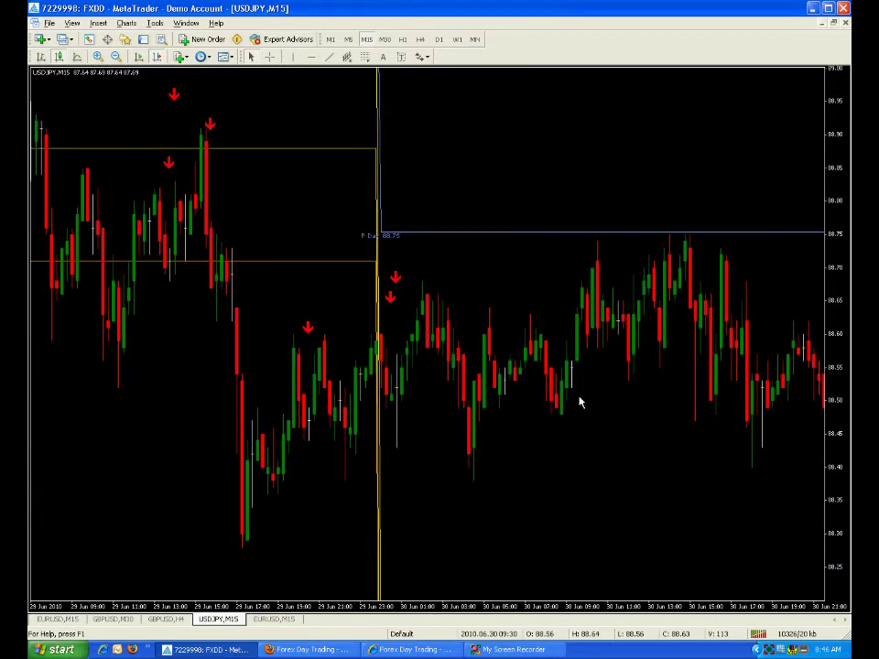
- Switch to the EURUSD M15 chart with pivot levels and mark the 1 July daily pivot tests and the breakout above it in yellow
scroll(579, 403, up, 9)
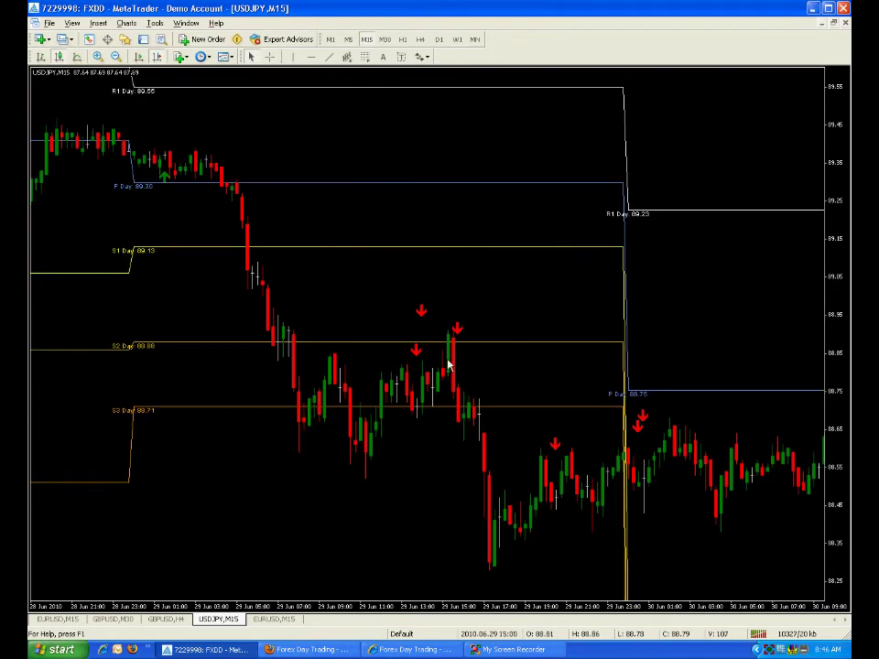
click(267, 620)
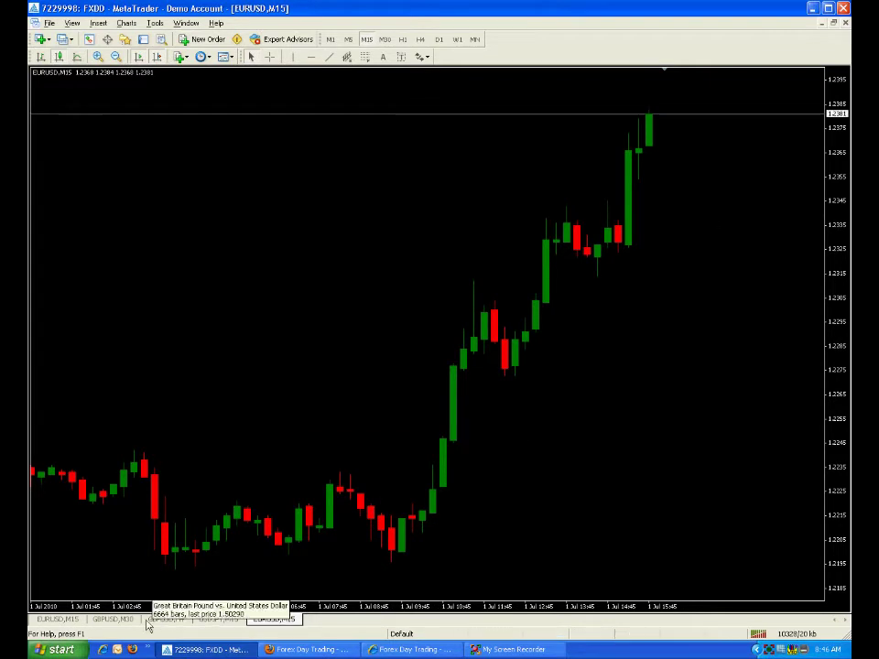
click(73, 620)
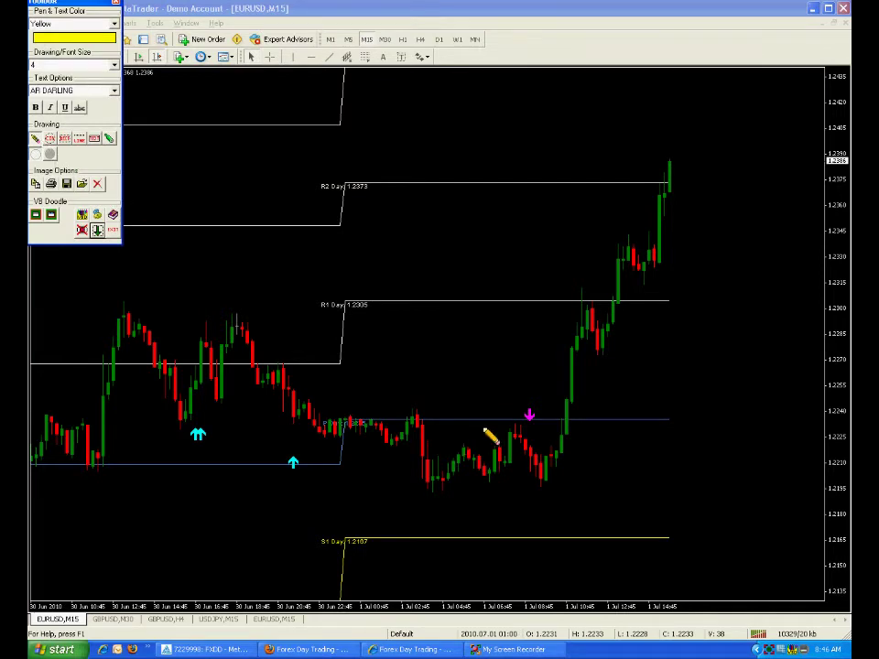
drag(389, 420, 430, 419)
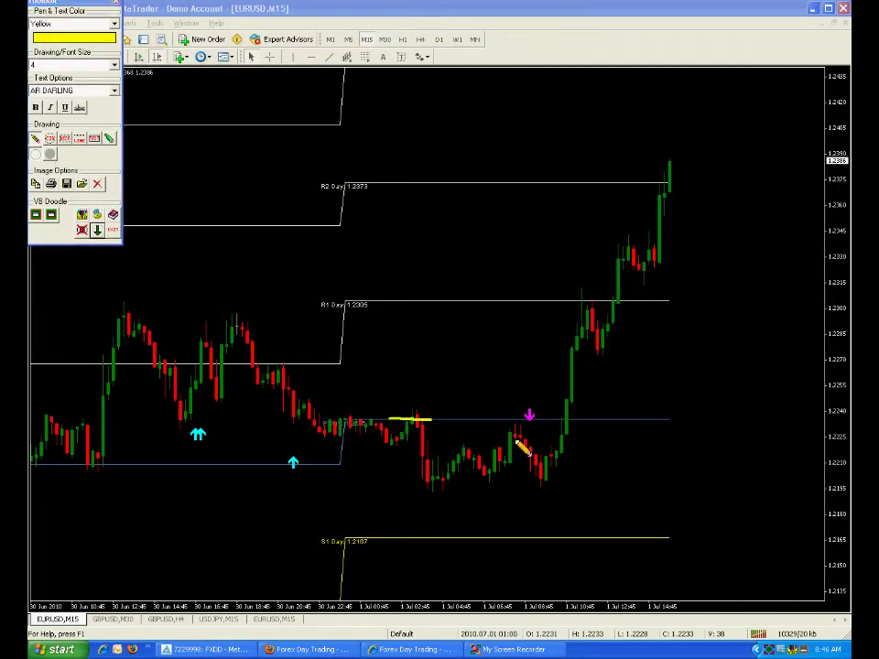
mouse_move(516, 421)
mouse_down()
mouse_move(513, 413)
mouse_move(529, 414)
mouse_up()
drag(553, 408, 577, 408)
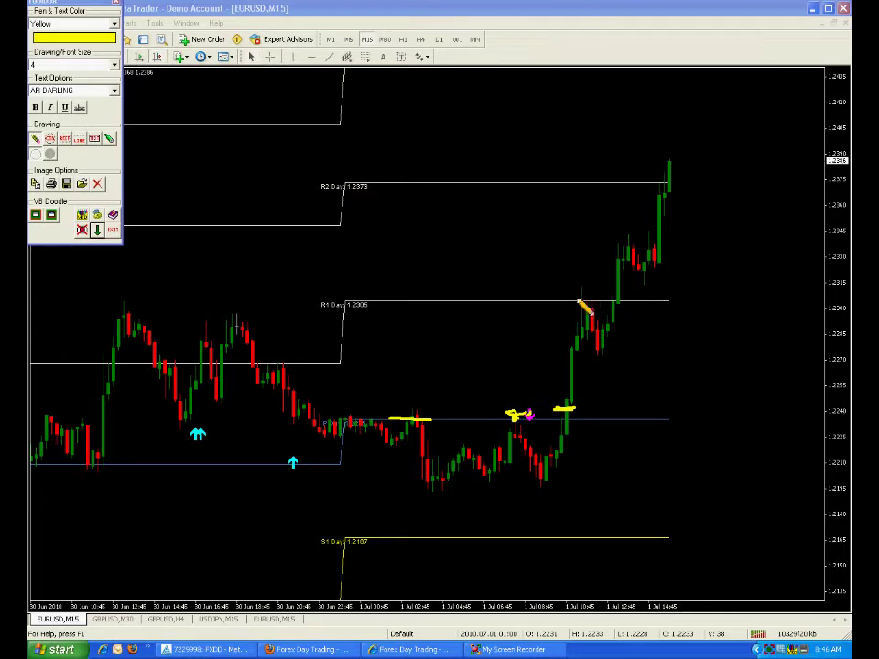
- Mark the R1 high, the pullback low, the consolidation range above R1, and the daily pivot level on the EURUSD chart
drag(576, 299, 584, 298)
drag(598, 358, 606, 357)
drag(611, 274, 676, 271)
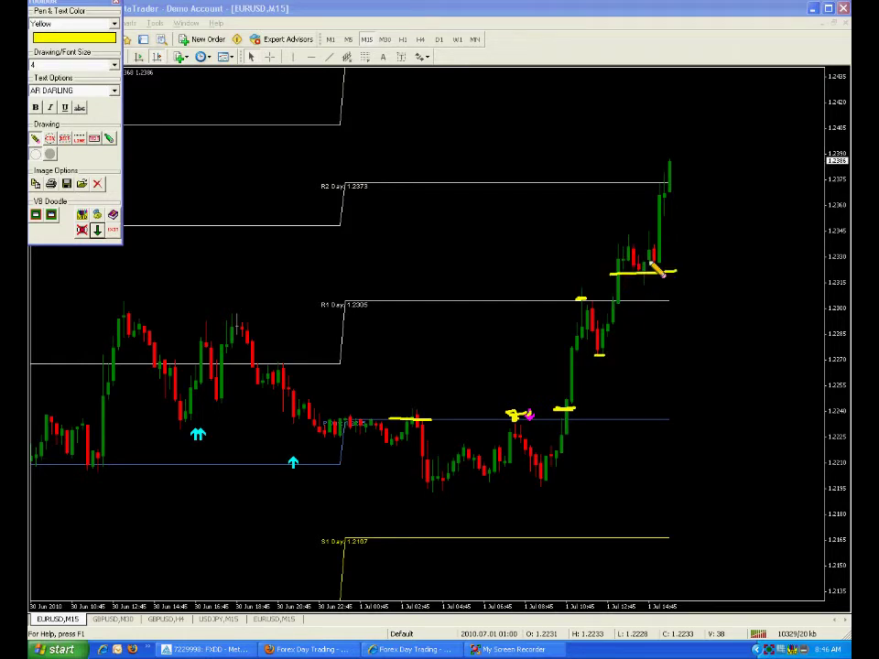
drag(607, 244, 678, 246)
drag(549, 423, 696, 428)
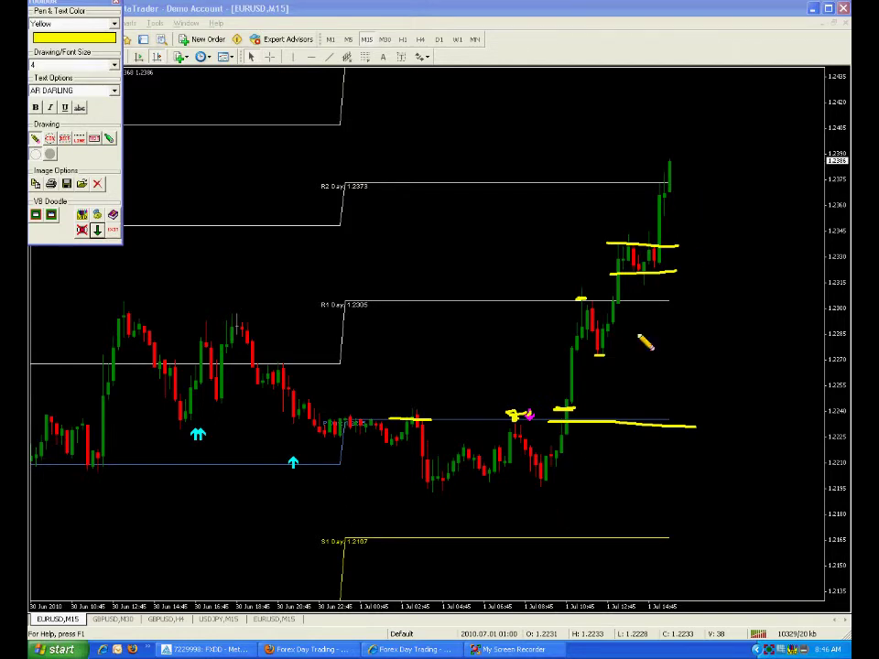
- Draw a rising trend line along the EURUSD rally with an up arrow beside it, and underline the low where it starts
drag(537, 493, 679, 237)
mouse_move(719, 282)
mouse_down()
mouse_move(730, 211)
mouse_move(738, 227)
mouse_move(698, 236)
mouse_move(730, 222)
mouse_up()
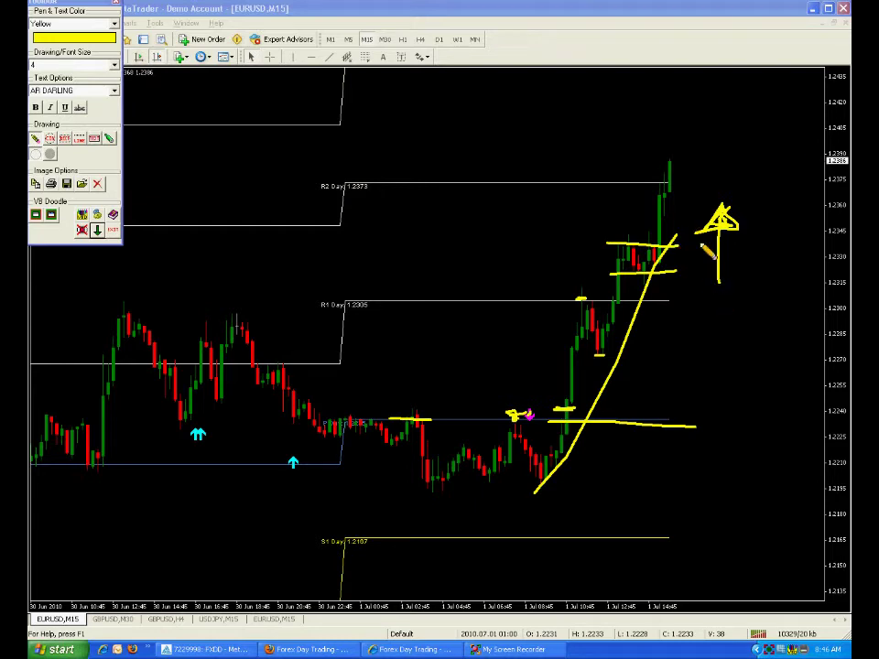
drag(535, 488, 573, 477)
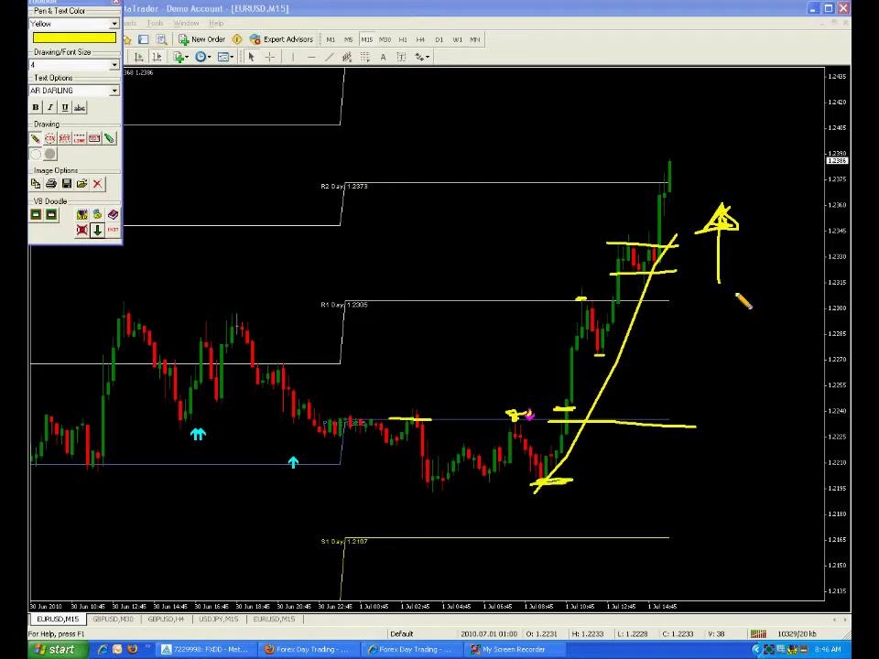
- Extend the R1 level with a yellow line, circle its label and price, and draw a pullback arrow down to it
drag(694, 298, 767, 298)
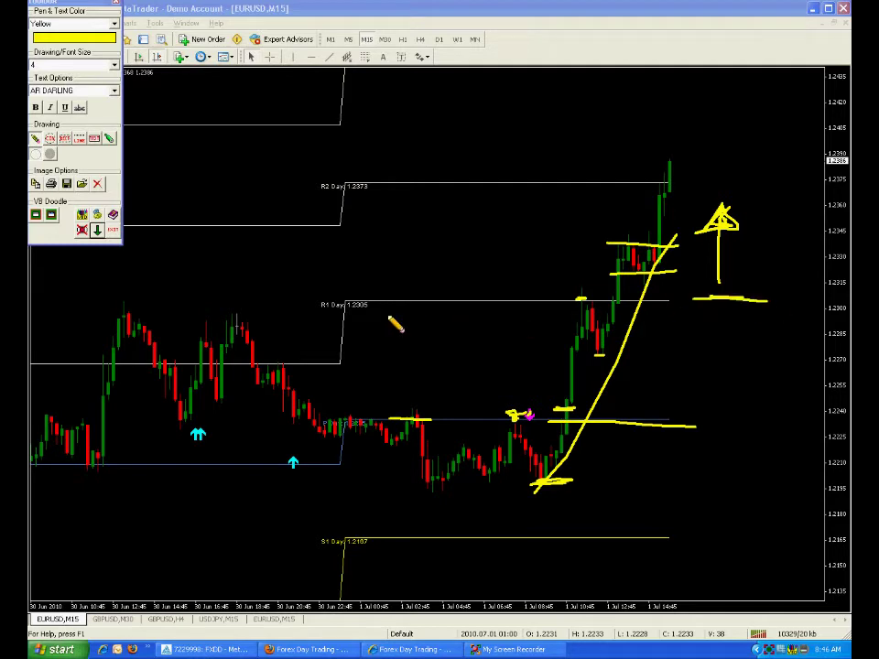
mouse_move(320, 305)
mouse_down()
mouse_move(328, 285)
mouse_move(337, 319)
mouse_move(367, 302)
mouse_up()
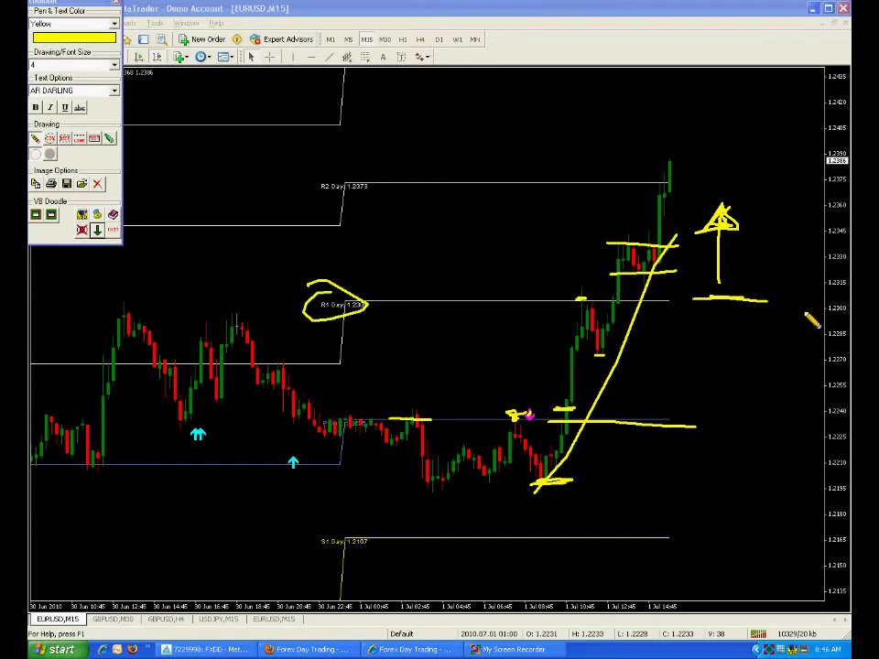
drag(828, 316, 835, 328)
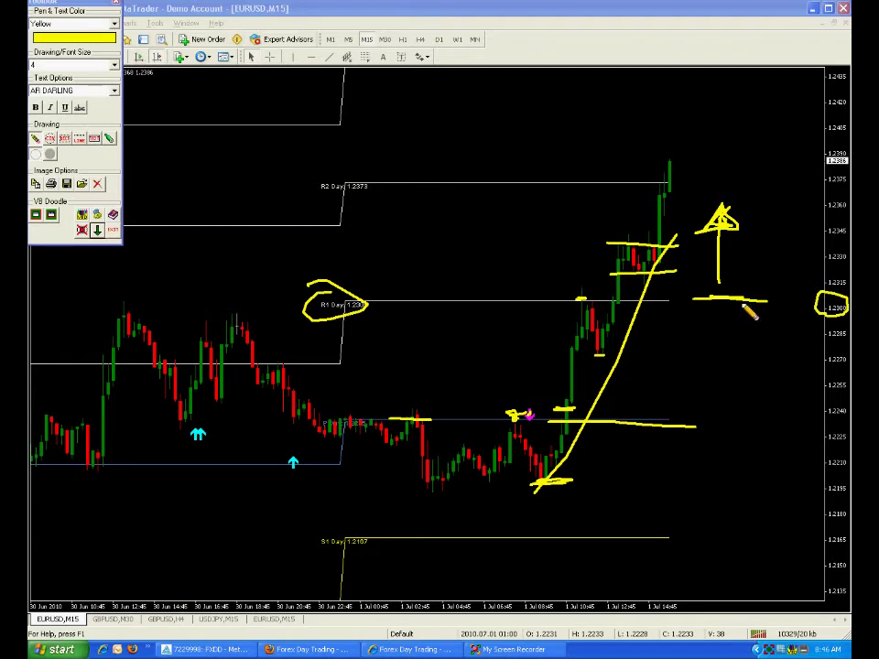
mouse_move(684, 172)
mouse_down()
mouse_move(688, 197)
mouse_move(740, 284)
mouse_move(747, 261)
mouse_move(749, 297)
mouse_up()
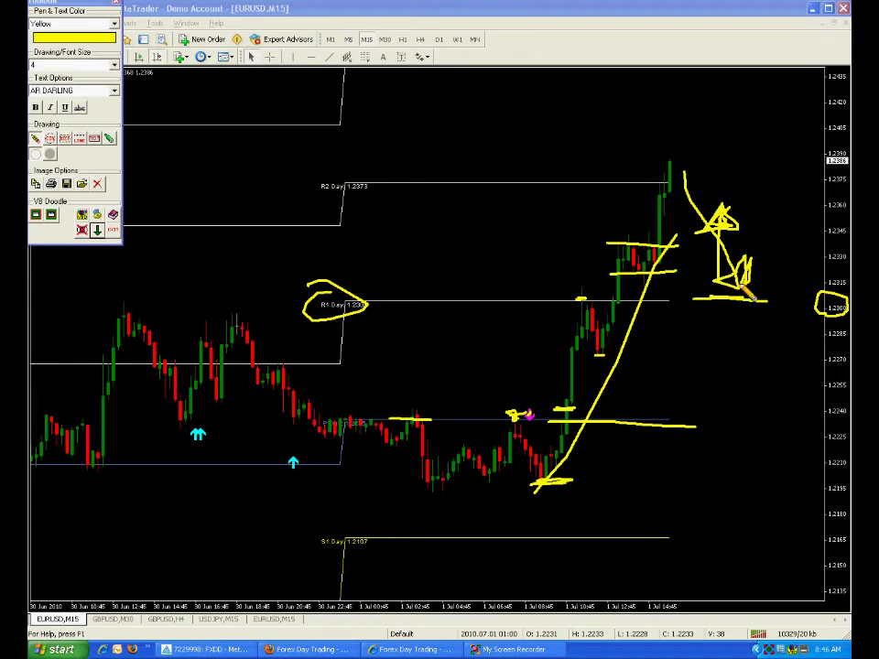
- Mark the daily pivot and rally-start lows as lower levels, sketch a dip and rebound path, and clear all drawings
mouse_move(744, 425)
mouse_down()
mouse_move(714, 426)
mouse_move(754, 425)
mouse_up()
drag(710, 483, 763, 482)
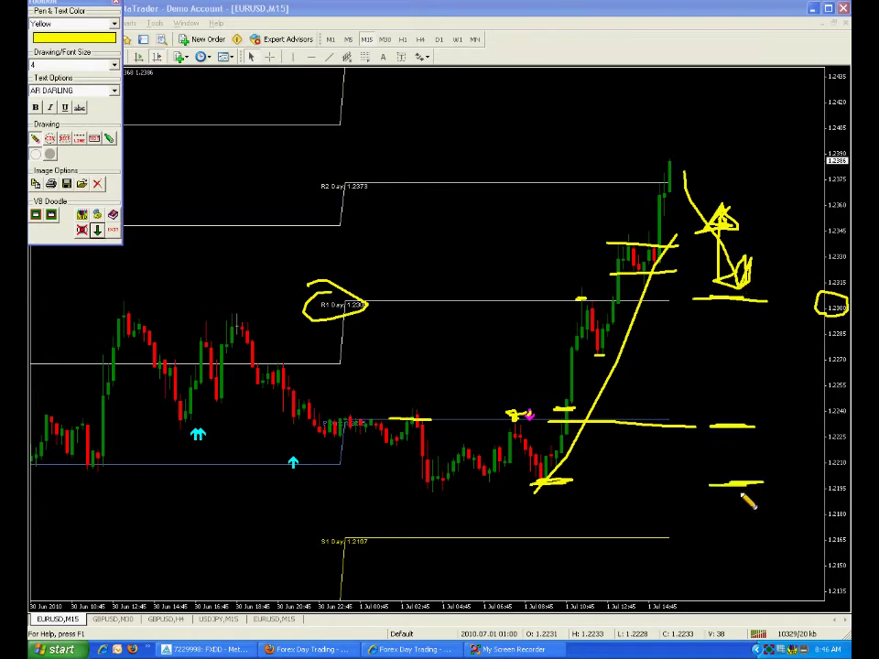
mouse_move(571, 478)
mouse_down()
mouse_move(663, 307)
mouse_move(707, 204)
mouse_move(753, 357)
mouse_move(814, 226)
mouse_move(834, 134)
mouse_move(819, 128)
mouse_move(840, 159)
mouse_up()
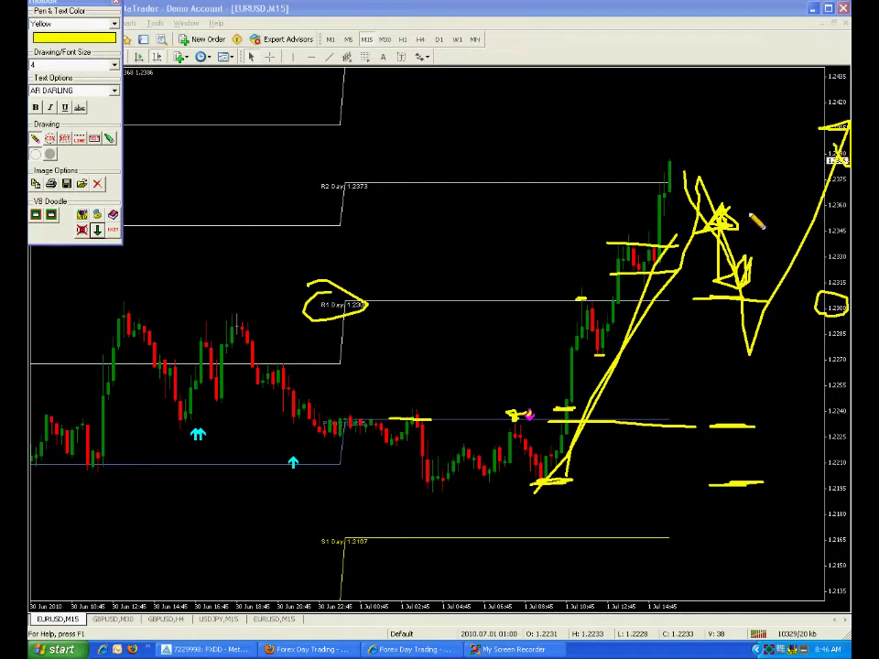
click(101, 188)
- Sketch the EURUSD rally beyond R2 with a pullback and rebound arrow off support, plus a bullish arrow from the daily pivot
drag(541, 485, 636, 279)
mouse_move(669, 203)
mouse_down()
mouse_move(674, 133)
mouse_move(722, 202)
mouse_move(748, 195)
mouse_up()
drag(694, 197, 732, 205)
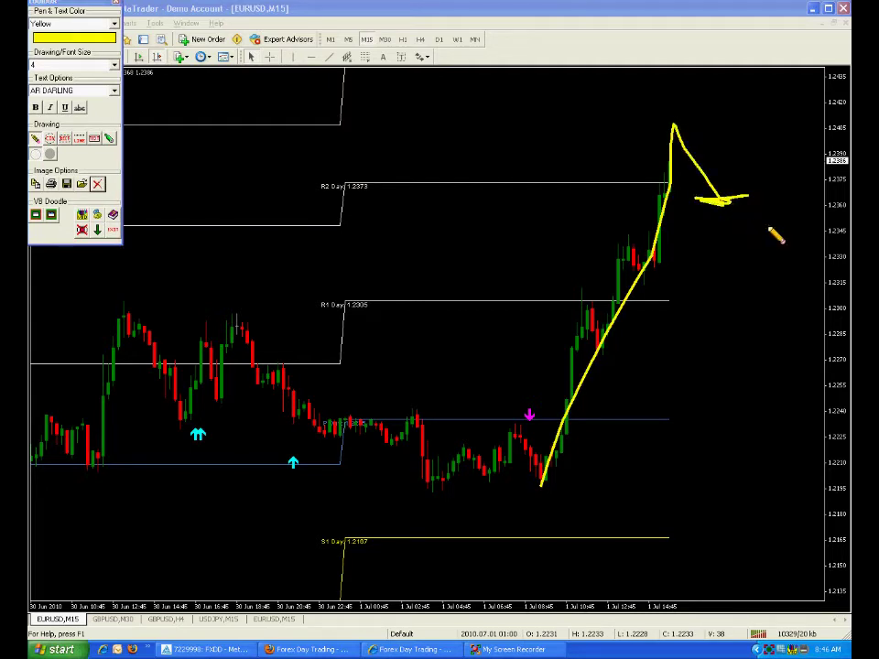
mouse_move(687, 231)
mouse_down()
mouse_move(744, 235)
mouse_move(783, 125)
mouse_move(776, 129)
mouse_move(792, 149)
mouse_up()
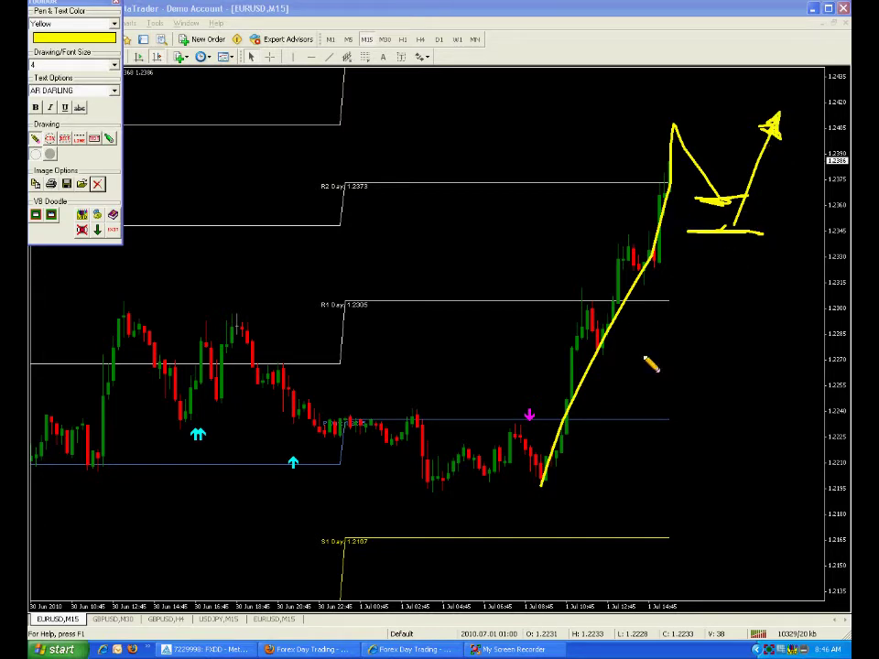
mouse_move(565, 421)
mouse_down()
mouse_move(682, 420)
mouse_move(712, 374)
mouse_up()
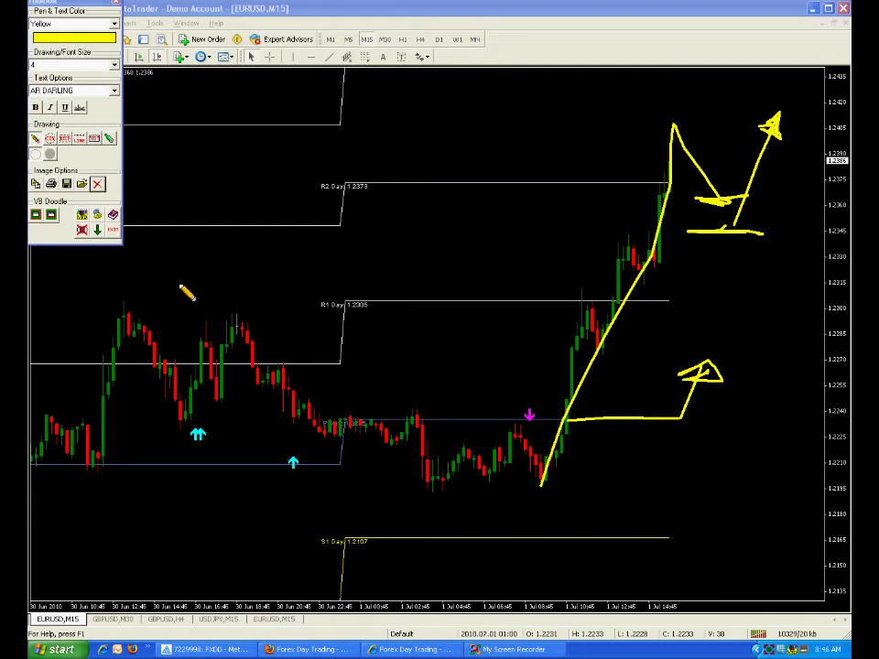
- Clear all drawings from the EURUSD chart and hide the drawing toolbox
click(97, 184)
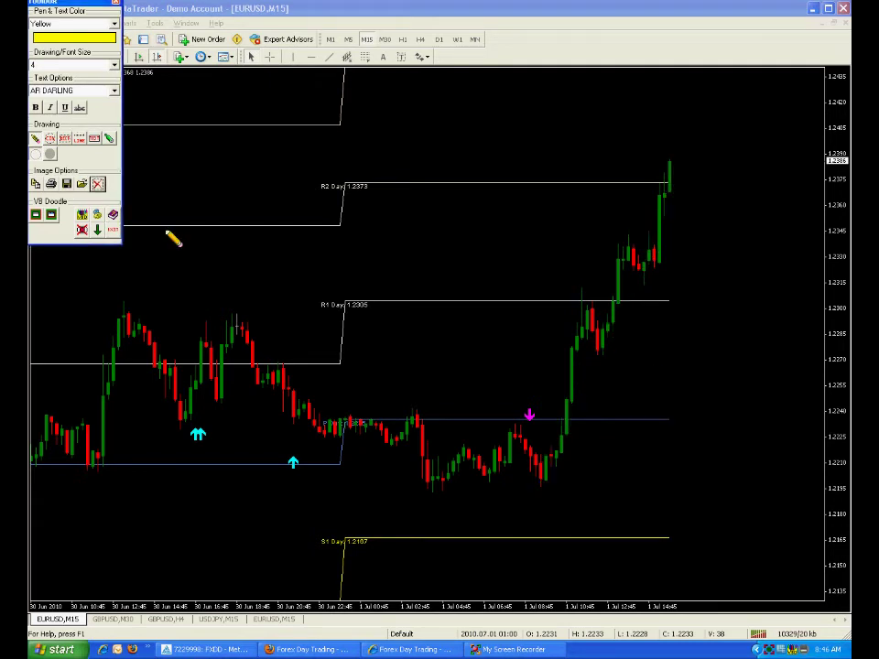
click(237, 258)
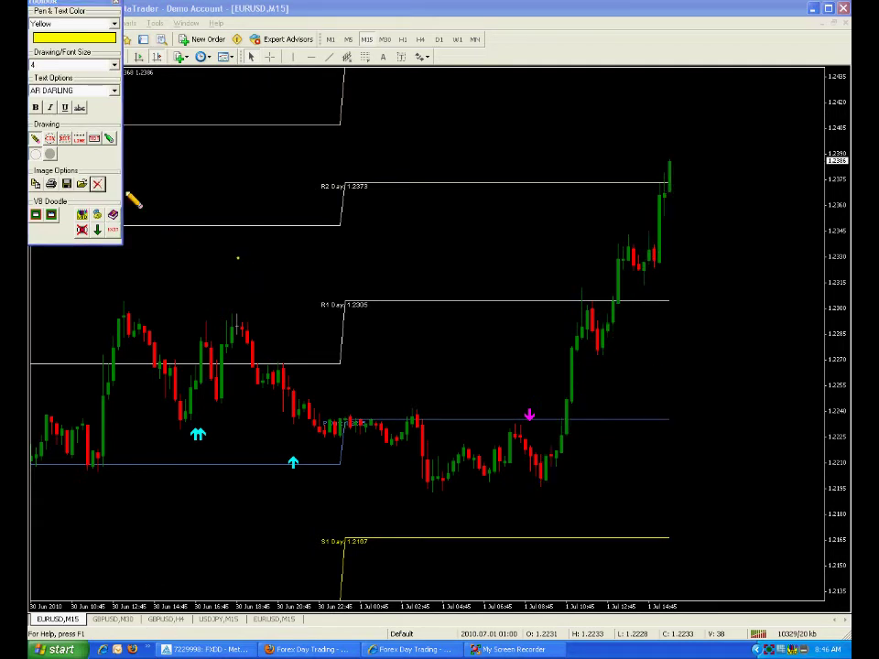
click(98, 234)
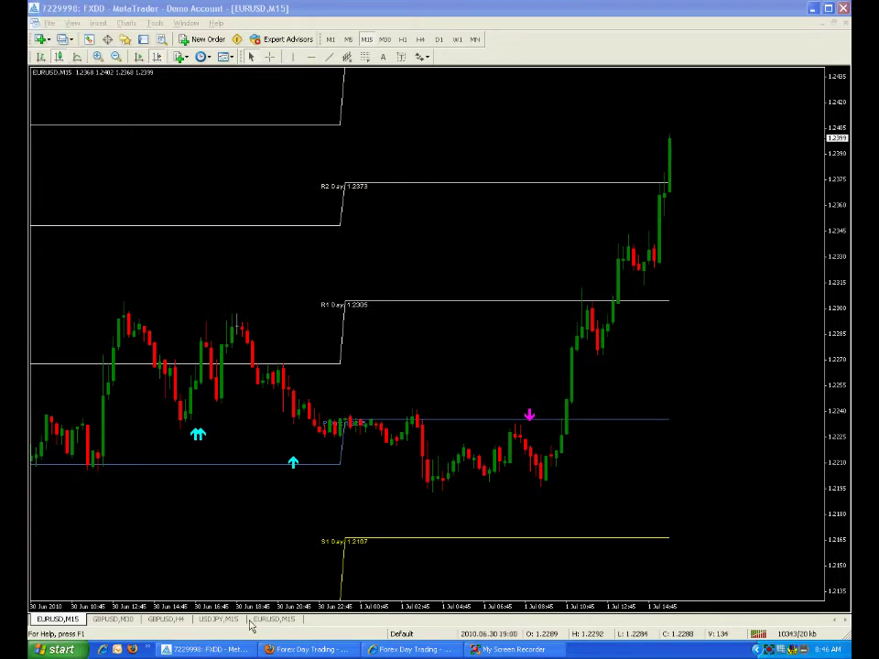
- Show the GBPUSD H4 chart with its price scale compressed, and bring up the drawing toolbox with the pencil active
click(180, 619)
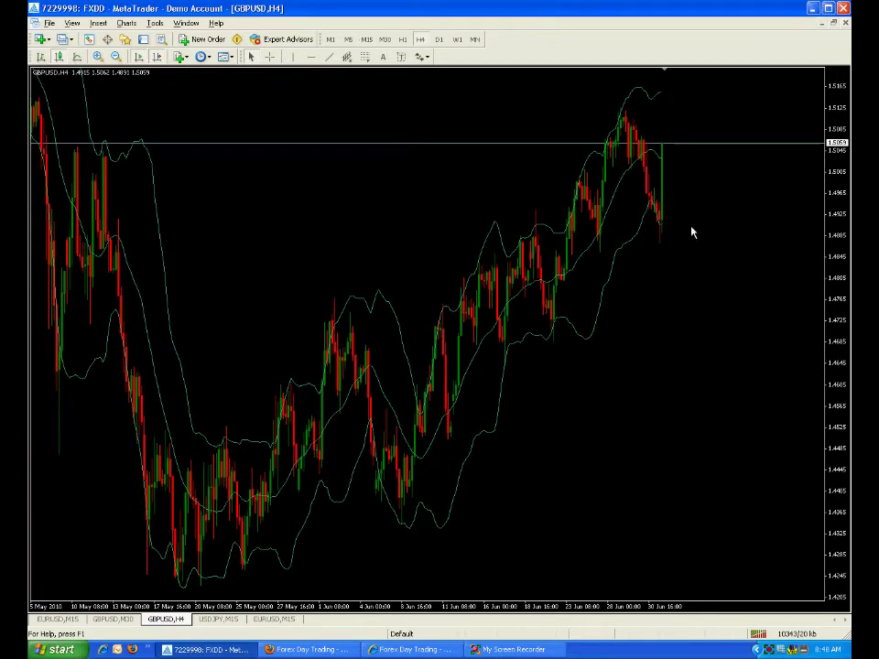
drag(832, 230, 833, 247)
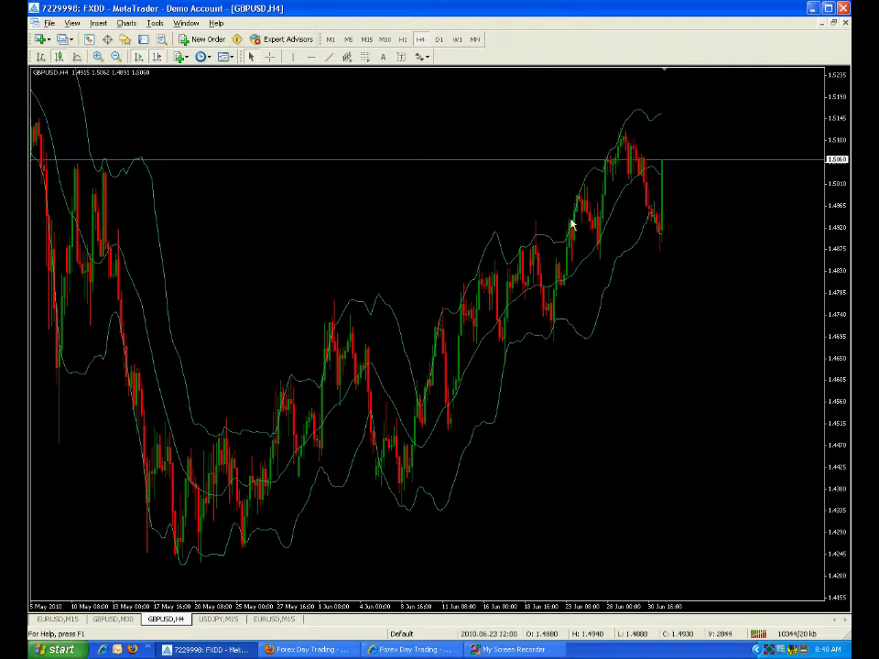
mouse_move(618, 165)
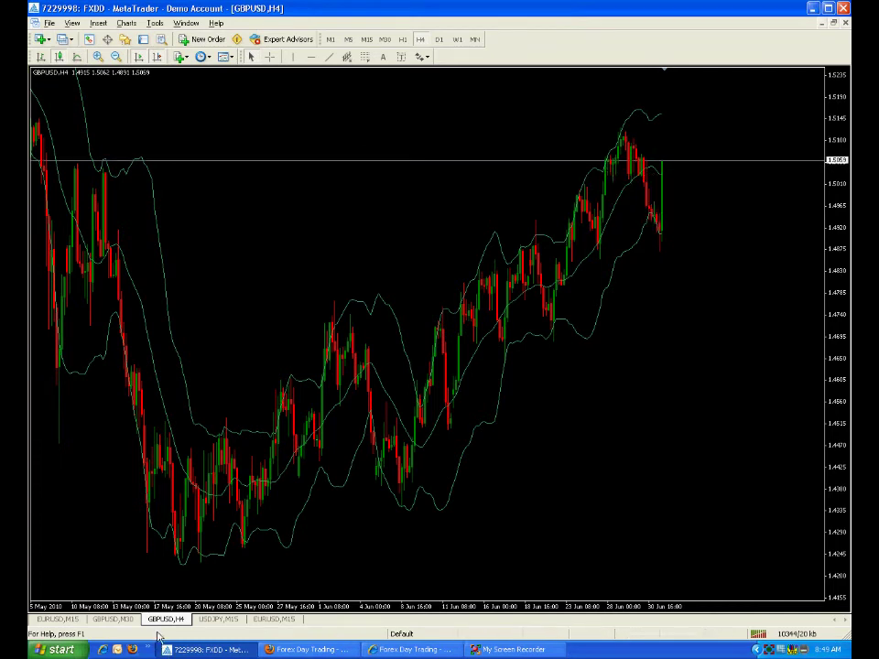
click(796, 648)
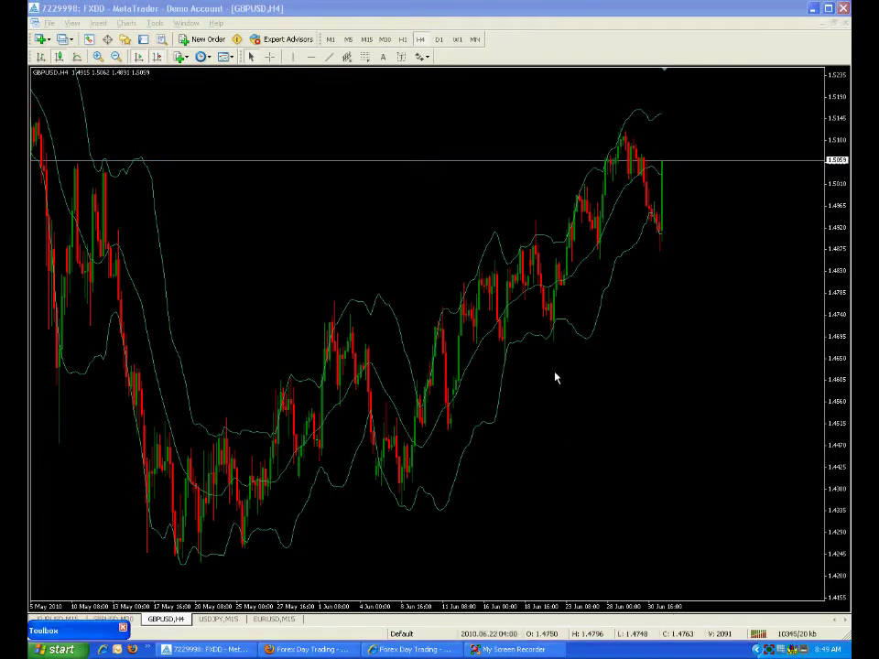
click(36, 139)
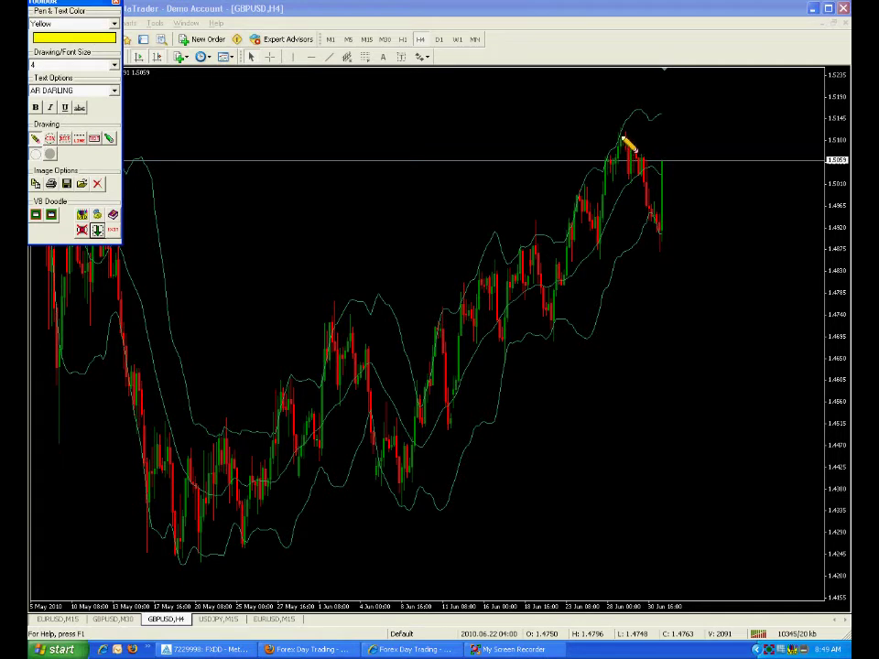
- Mark the June peaks at the Bollinger Bands and the declines from them in yellow on the GBPUSD H4 chart
mouse_move(613, 145)
mouse_down()
mouse_move(626, 126)
mouse_move(636, 137)
mouse_up()
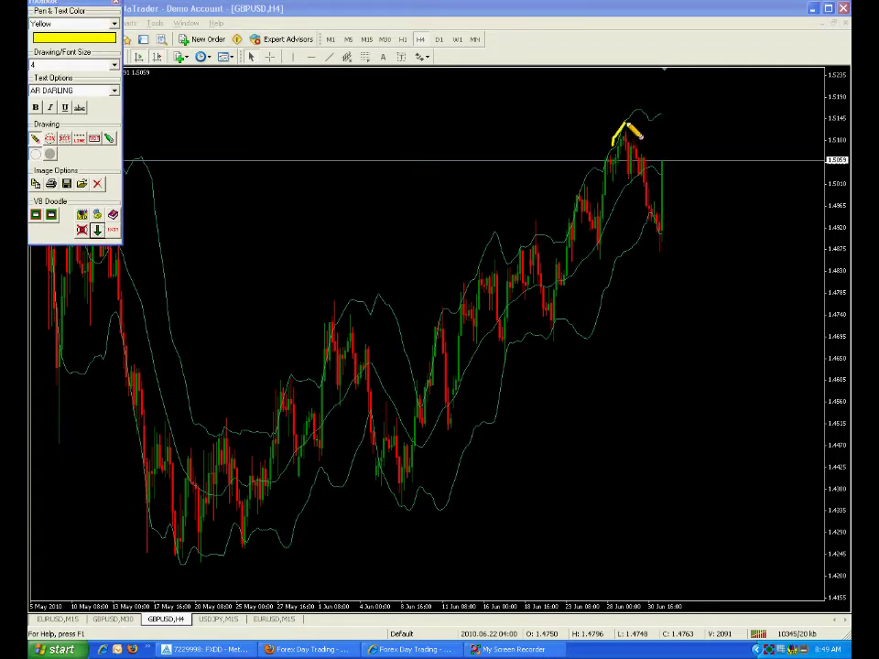
drag(635, 133, 635, 145)
drag(580, 196, 583, 238)
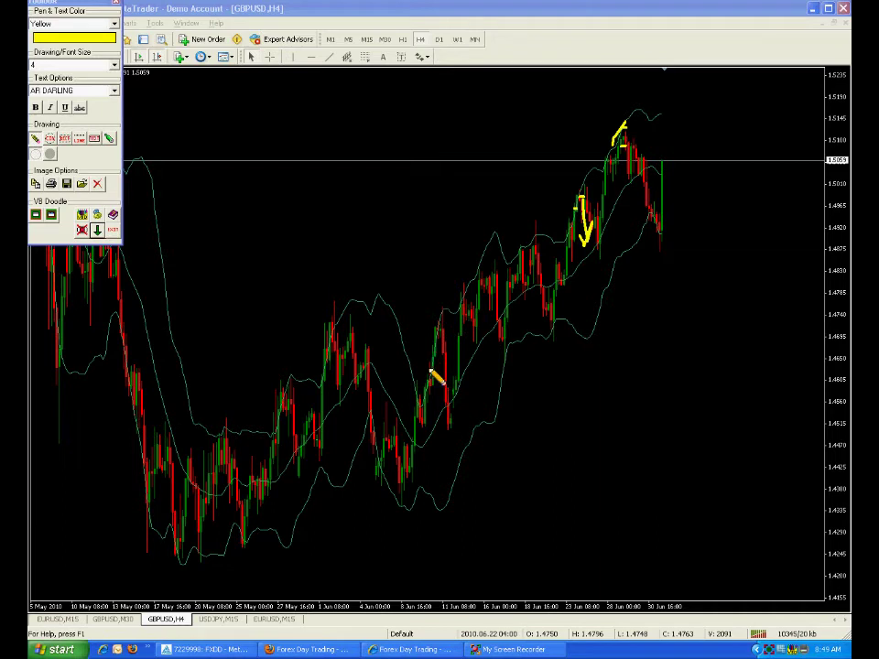
drag(442, 327, 456, 373)
mouse_move(626, 181)
mouse_down()
mouse_move(647, 165)
mouse_move(646, 216)
mouse_up()
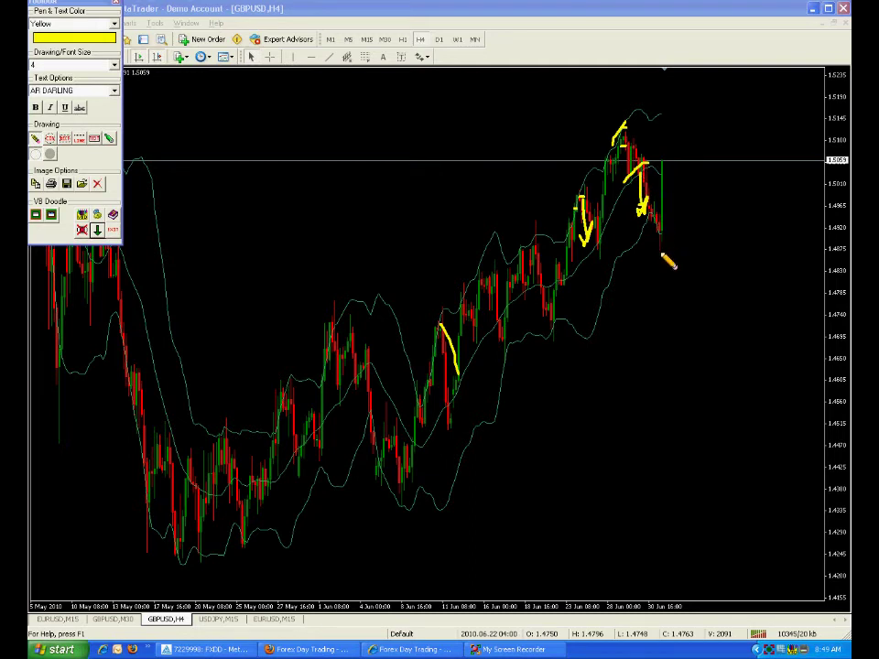
- Circle the latest GBPUSD low with an up arrow above it, clear all drawings, and hide the drawing toolbox
mouse_move(661, 244)
mouse_down()
mouse_move(659, 260)
mouse_move(673, 252)
mouse_move(670, 261)
mouse_move(669, 213)
mouse_move(675, 225)
mouse_up()
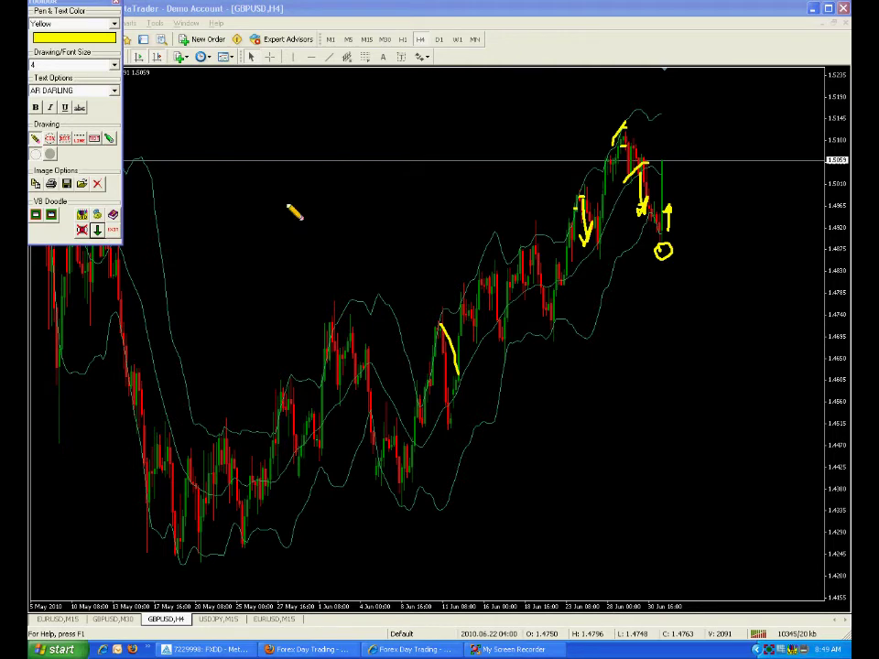
click(97, 187)
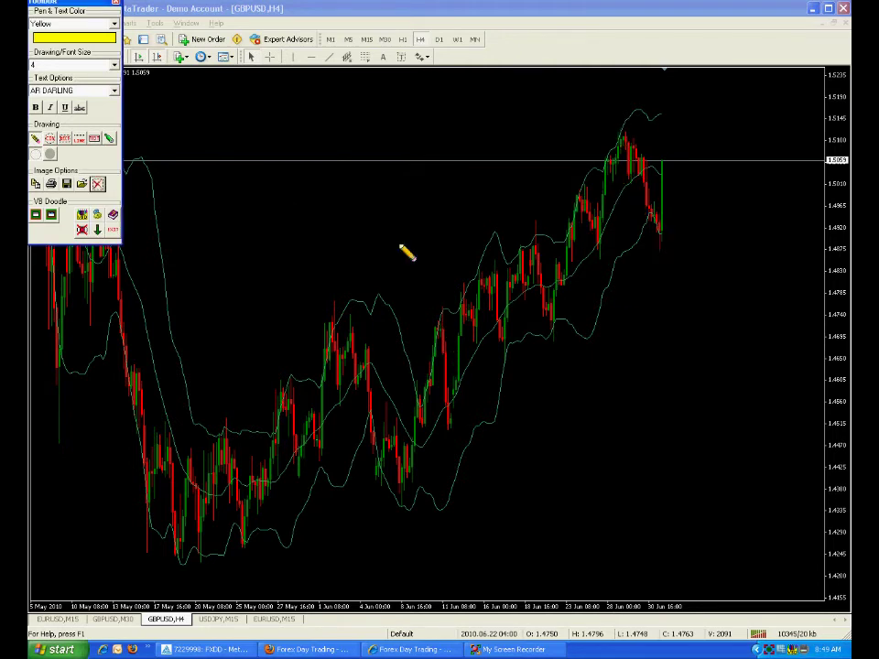
click(108, 231)
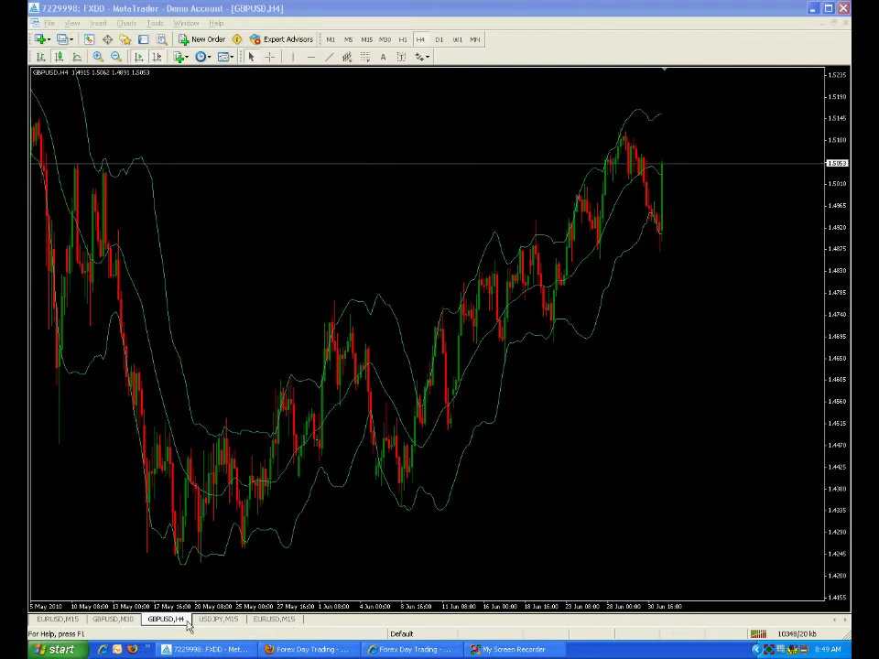
- Switch to the EURUSD chart without pivot levels and set its timeframe to daily
click(270, 619)
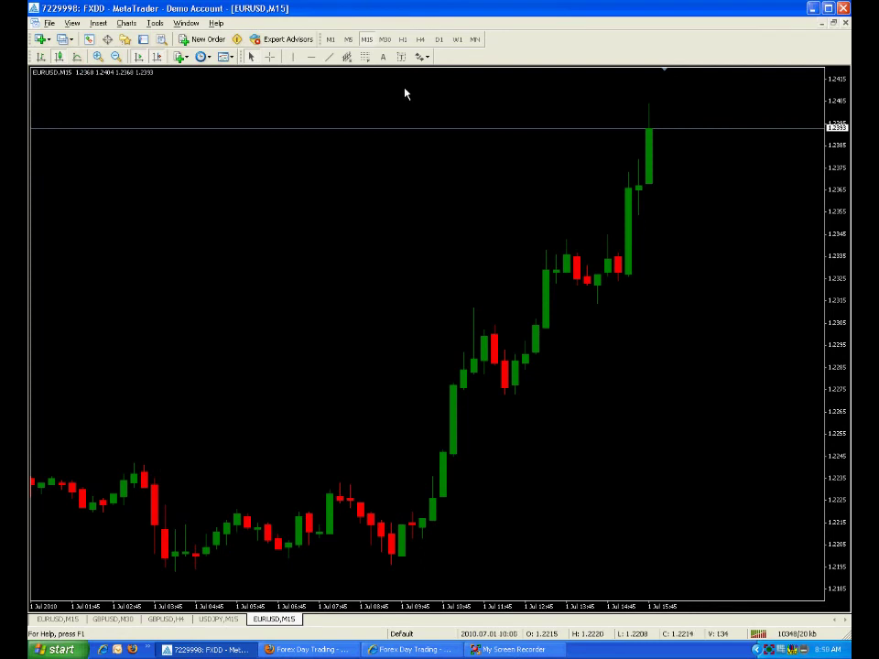
click(438, 39)
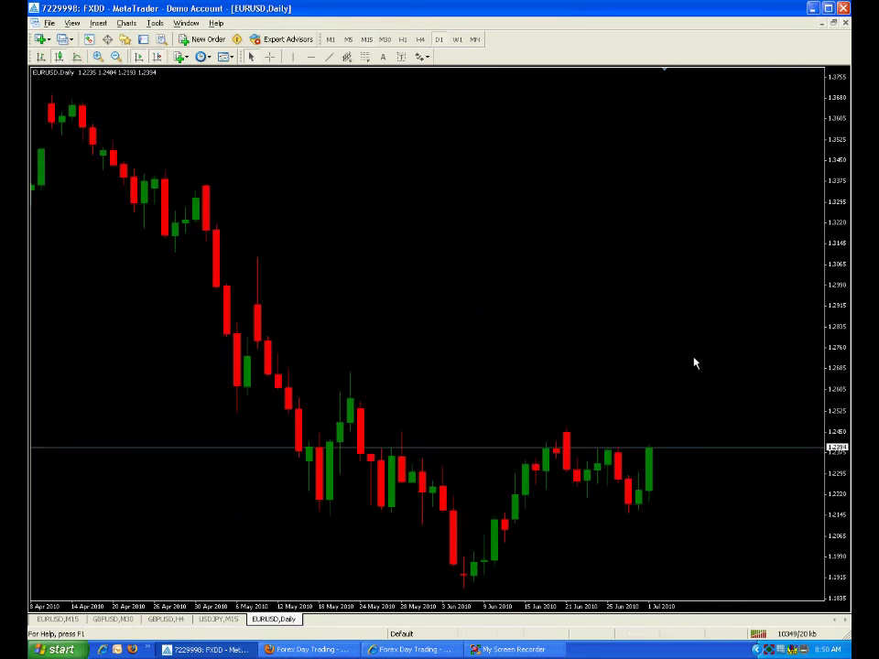
scroll(652, 315, down, 1)
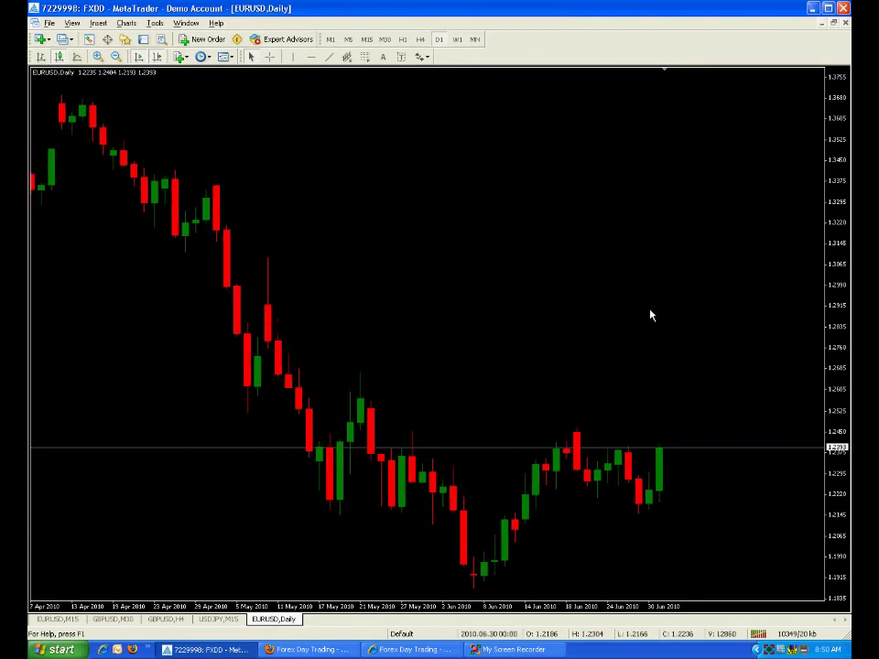
- Show the latest candles of the USDJPY M15 chart with the price scale compressed to fit the R3 to S3 pivot levels
scroll(651, 314, up, 1)
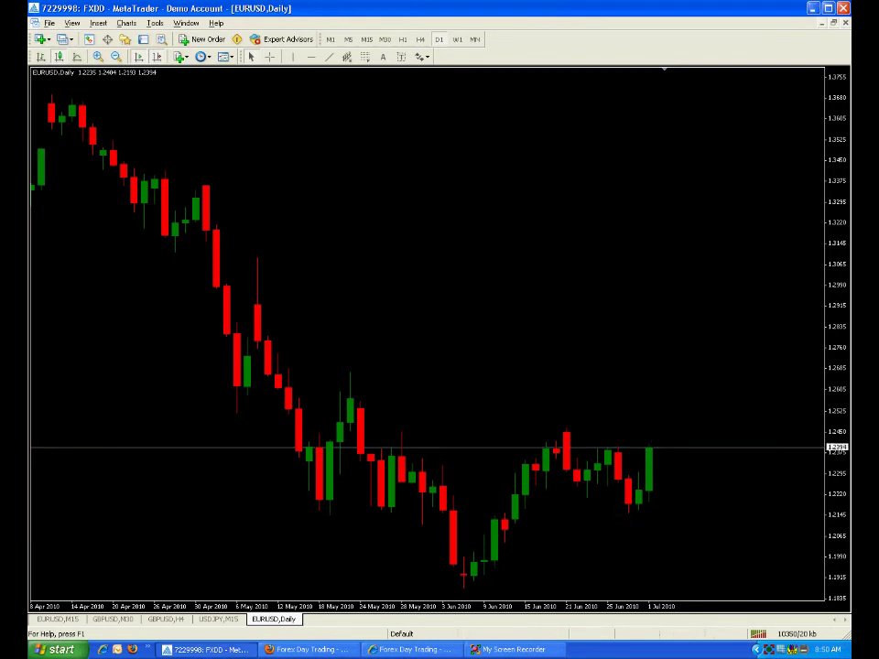
click(218, 620)
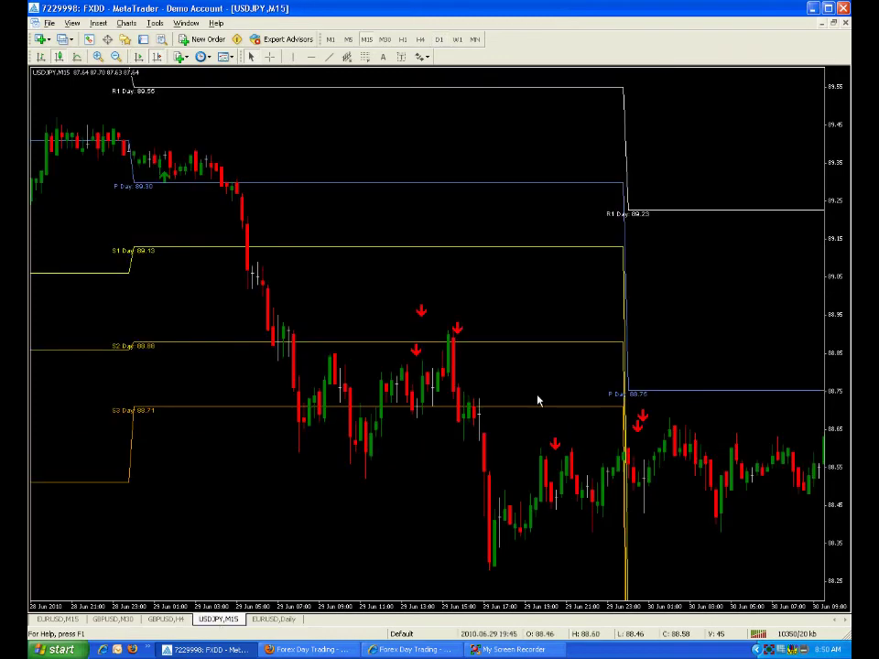
scroll(535, 400, down, 10)
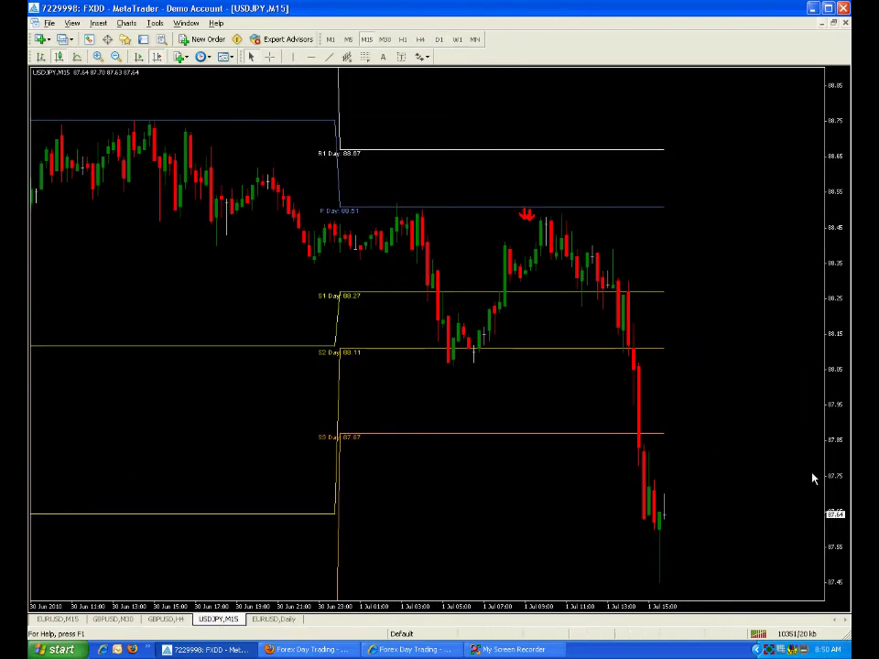
drag(823, 482, 821, 481)
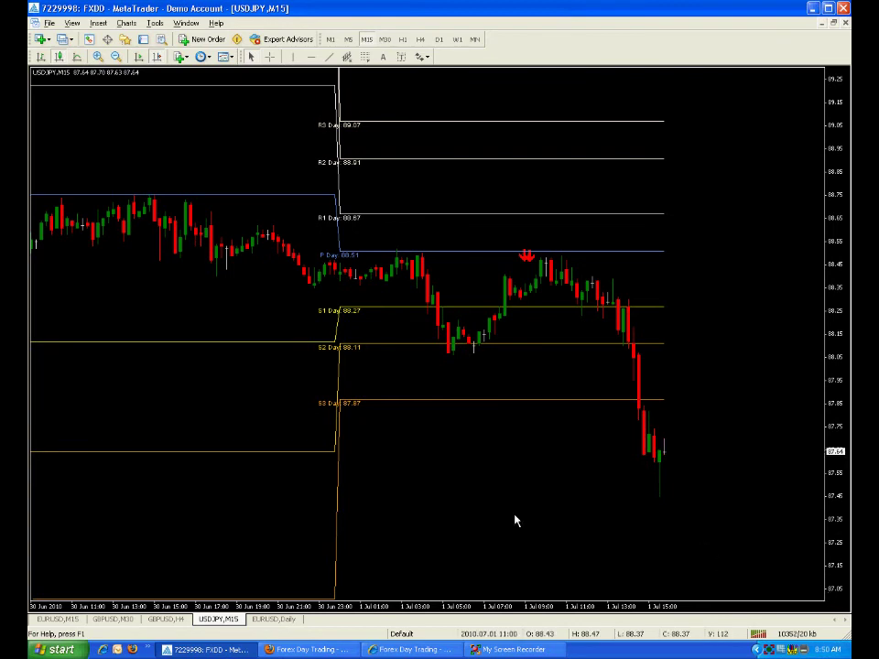
- Show the EURUSD M15 chart with its price scale compressed, and bring up the drawing toolbox with the pencil active
click(81, 618)
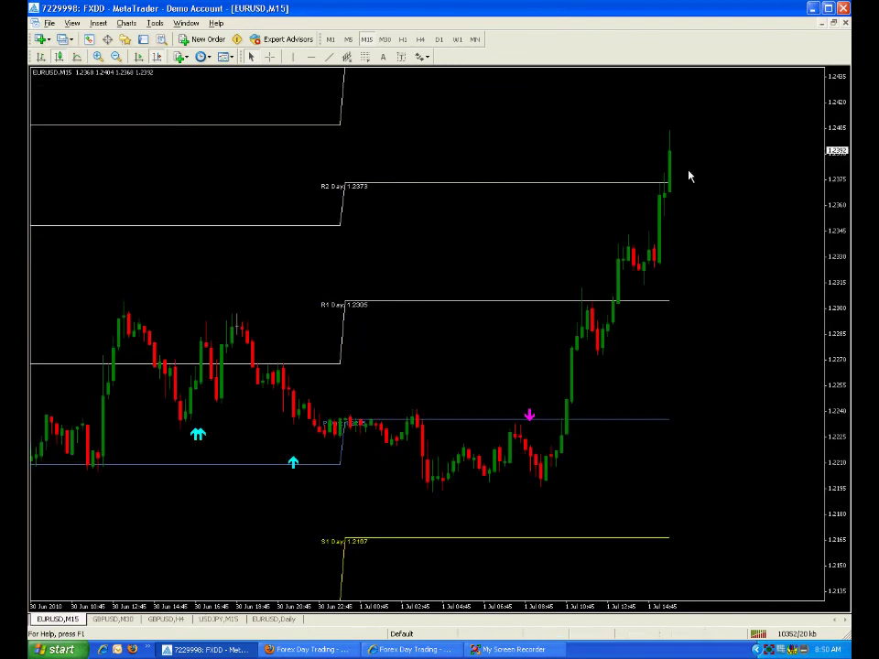
drag(835, 195, 833, 201)
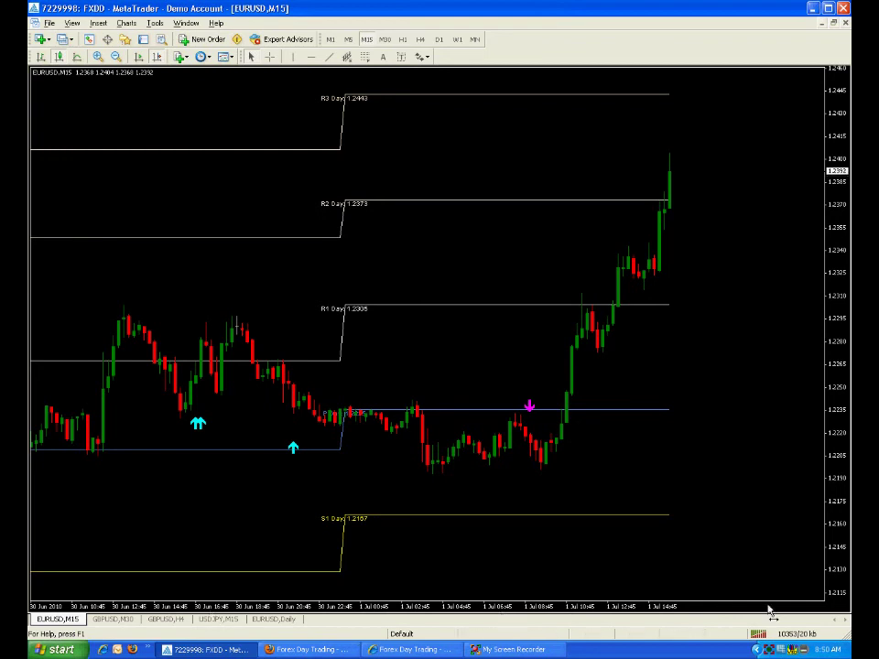
click(793, 652)
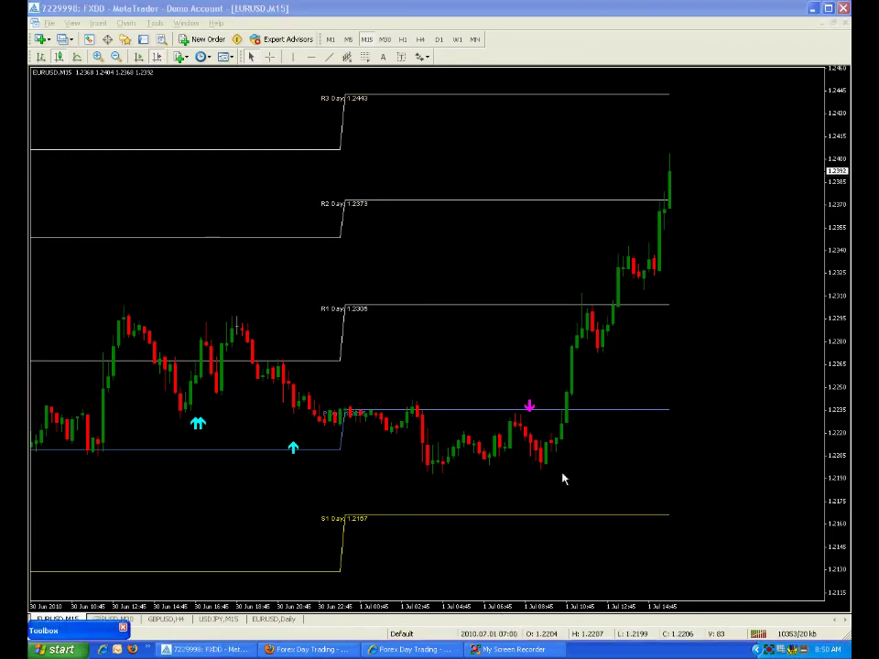
click(35, 138)
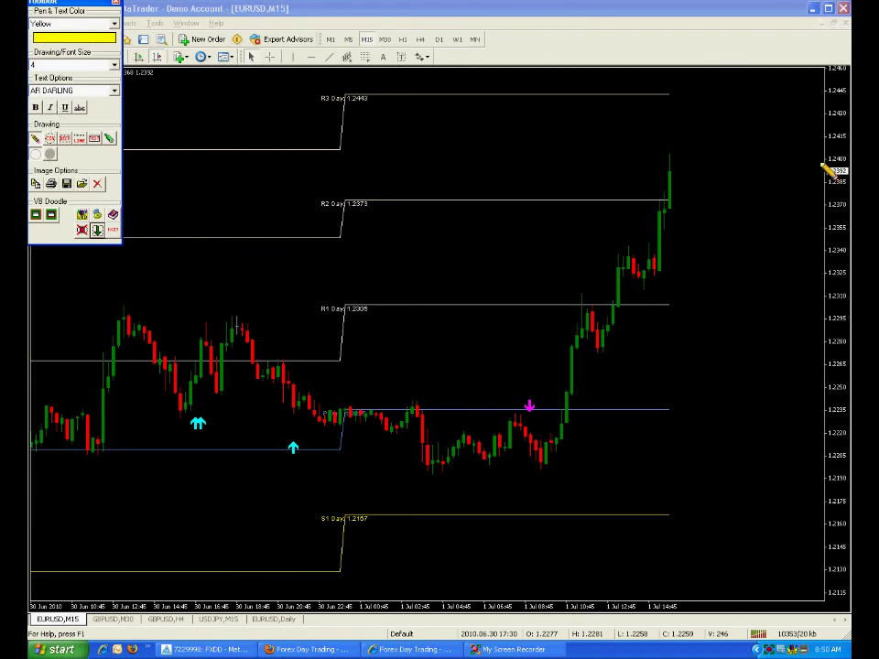
- Mark in yellow the 1.2400 level and the pullback from the latest EURUSD high to R2, and circle the system clock
drag(821, 162, 814, 161)
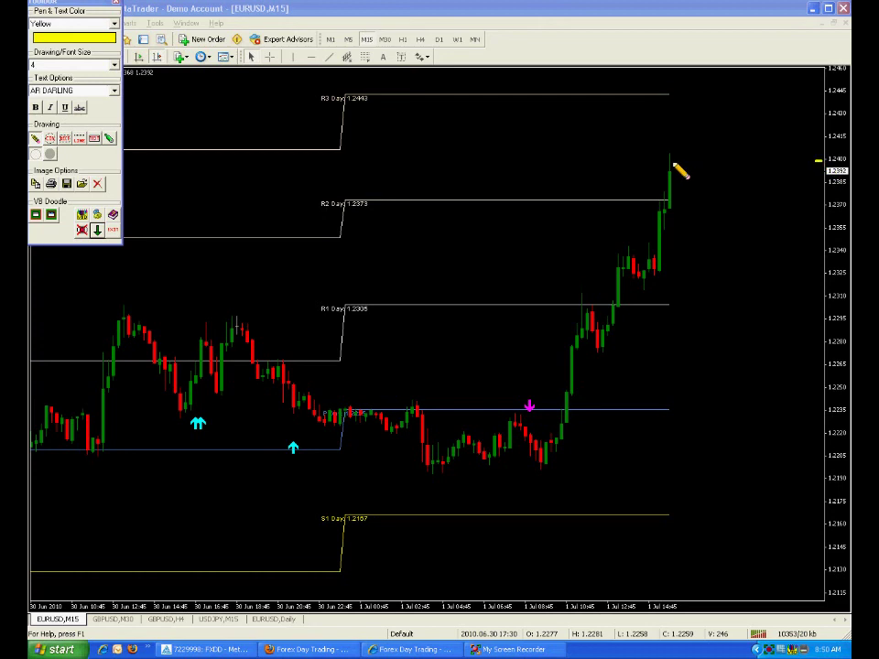
drag(663, 161, 679, 160)
drag(669, 162, 691, 202)
drag(657, 199, 698, 191)
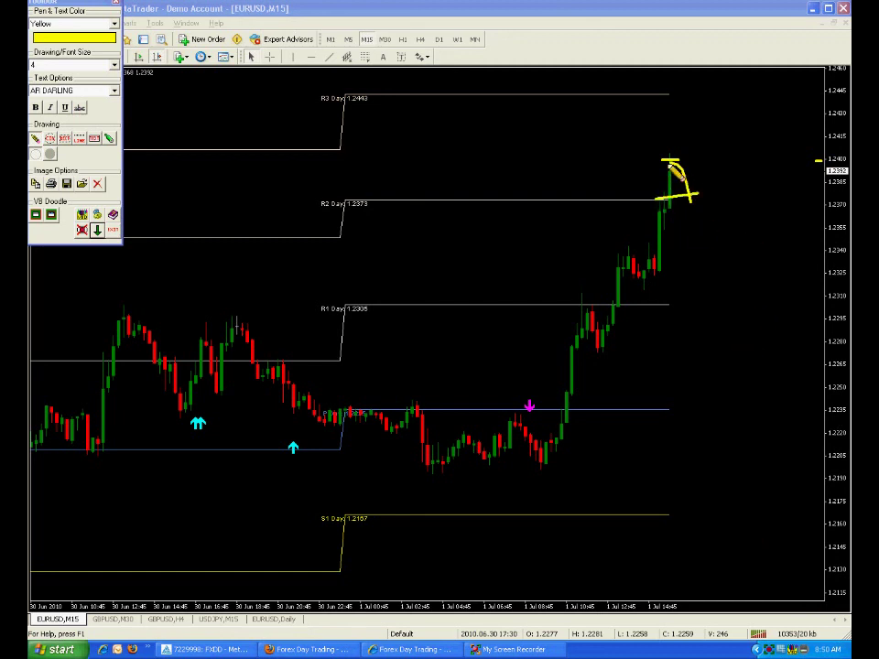
drag(662, 159, 701, 156)
mouse_move(826, 641)
mouse_down()
mouse_move(846, 646)
mouse_move(823, 656)
mouse_move(810, 638)
mouse_up()
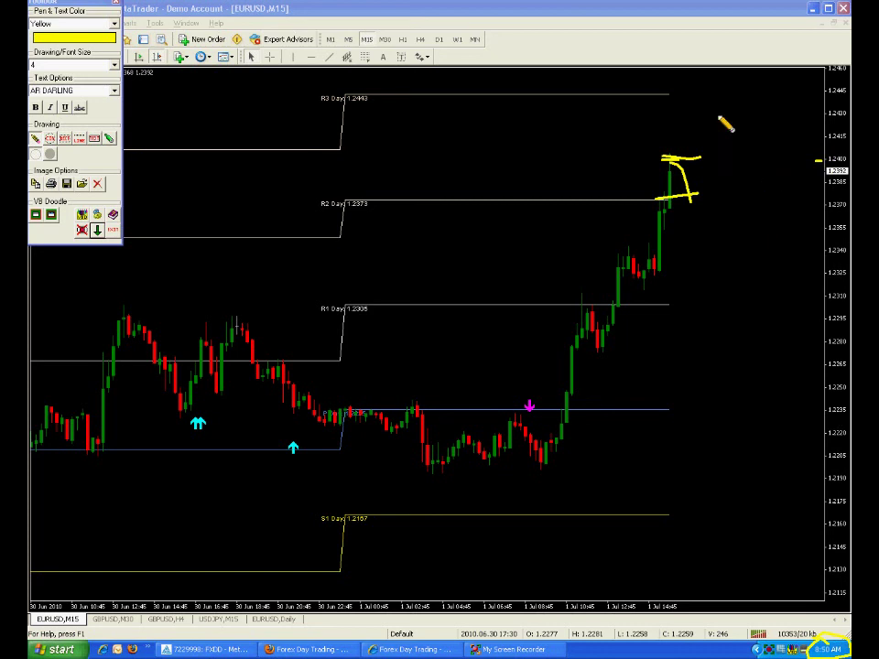
- Mark R3 and the levels below it in yellow, with an up arrow from R2 to R3 beside the latest EURUSD candle
mouse_move(674, 97)
mouse_down()
mouse_move(661, 94)
mouse_move(689, 94)
mouse_move(684, 101)
mouse_up()
drag(657, 125, 712, 132)
mouse_move(659, 158)
mouse_down()
mouse_move(711, 158)
mouse_move(701, 174)
mouse_move(700, 95)
mouse_move(717, 112)
mouse_up()
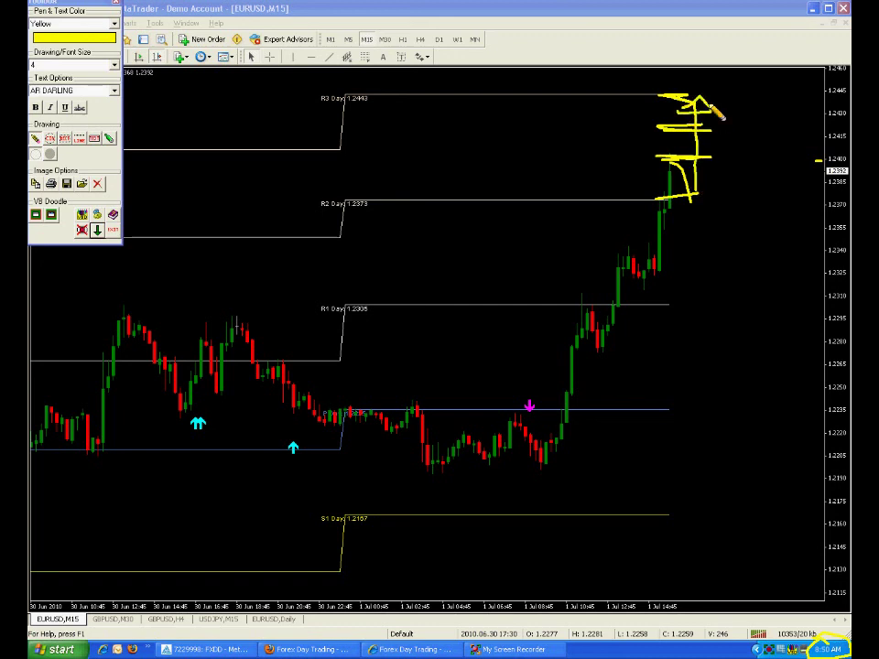